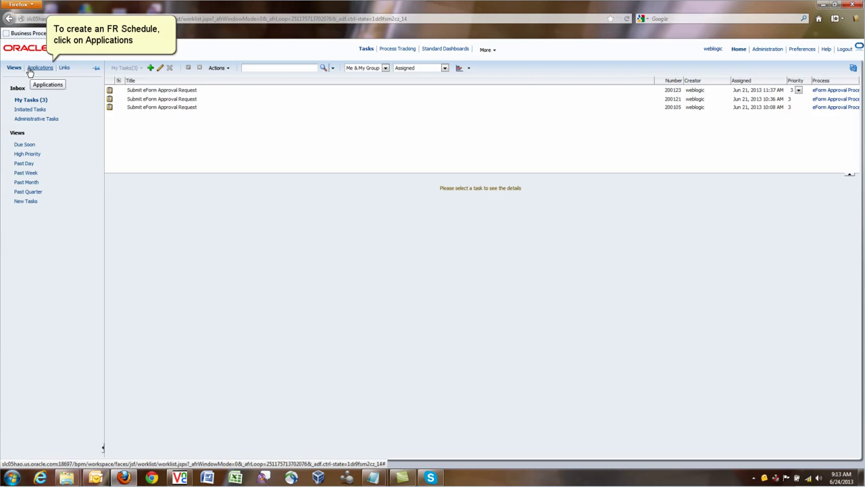
Open Manage Financial Reports from the Applications list
left_click(29, 69)
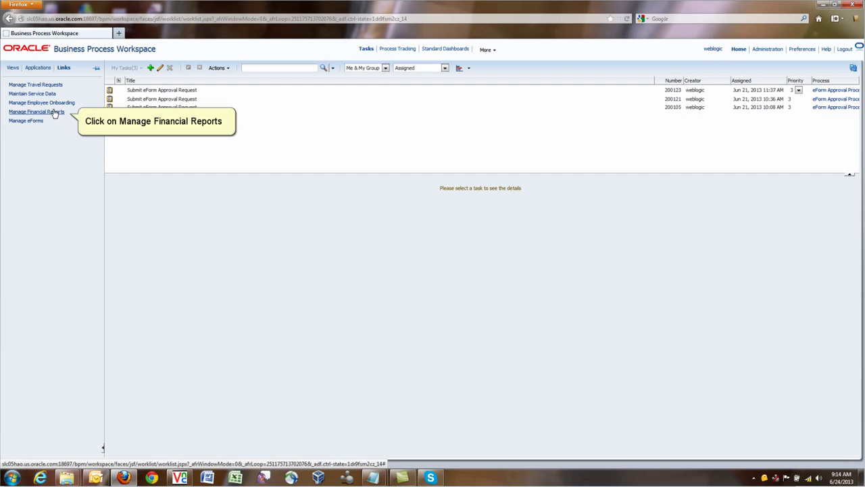
left_click(55, 113)
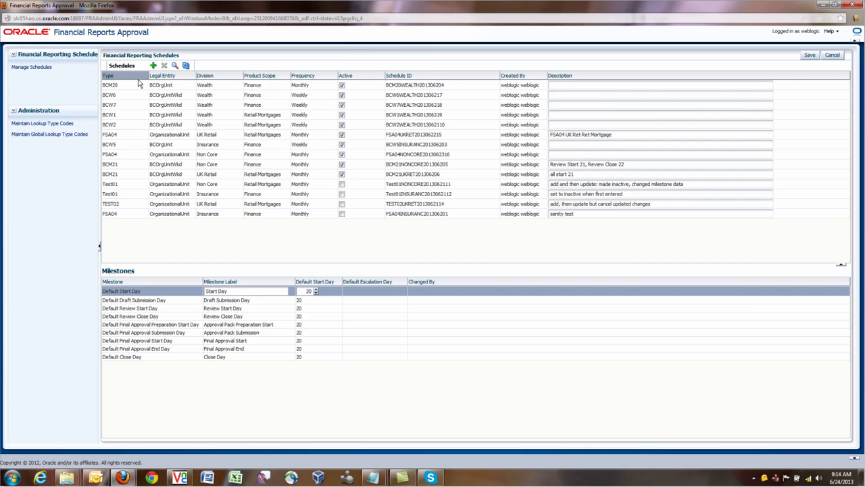
Add an FSA04 schedule row for OrganizationalUnit, Non Core, Retail Mortgages, running Monthly
left_click(143, 134)
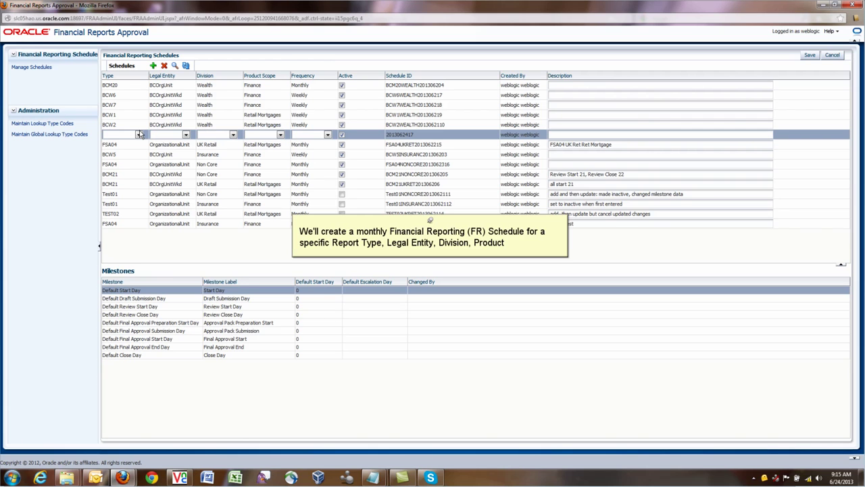
left_click(139, 134)
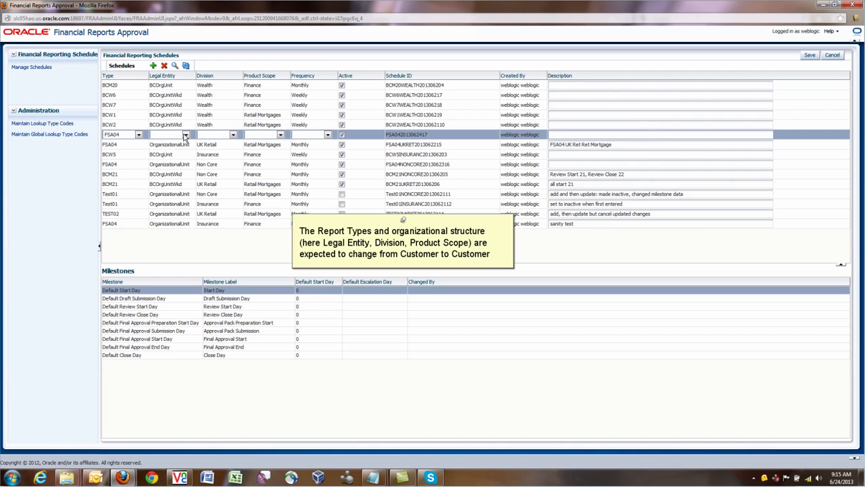
left_click(186, 134)
left_click(186, 164)
left_click(231, 135)
left_click(225, 179)
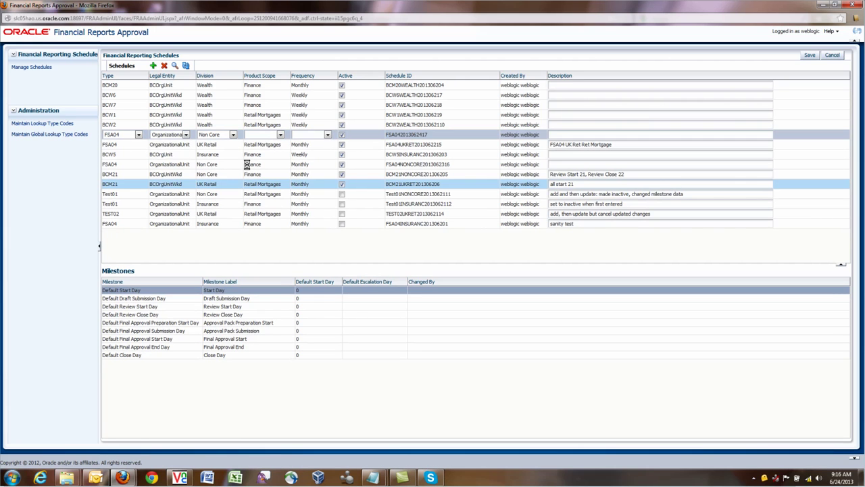
left_click(280, 134)
left_click(278, 179)
left_click(326, 135)
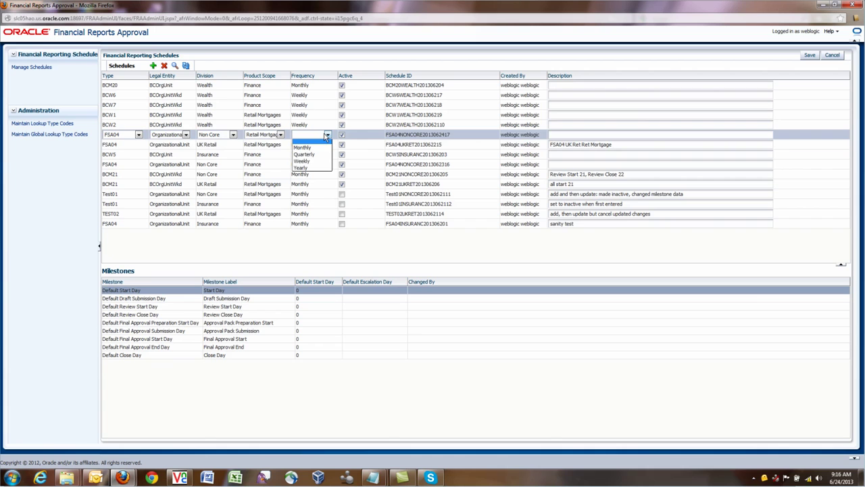
left_click(314, 151)
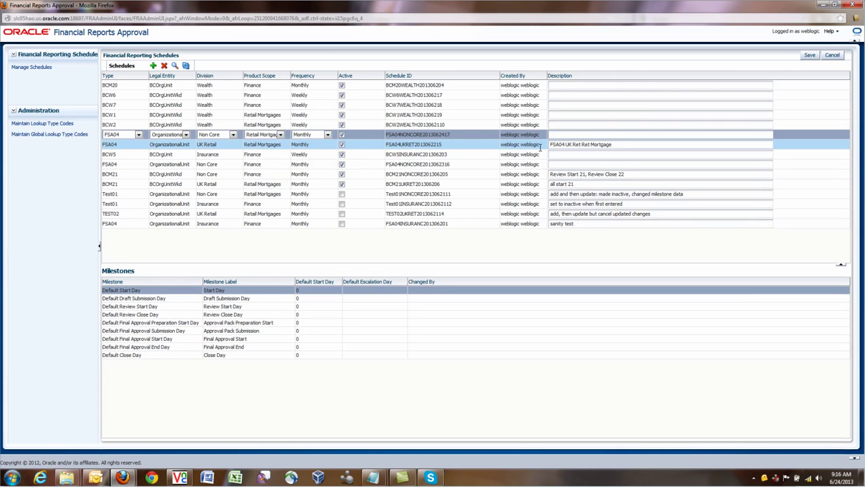
Give the new schedule the description 'FSA04 NONCORE RETMRT CR'
left_click(586, 134)
type("FSA04 NONCORE RETMRT CR")
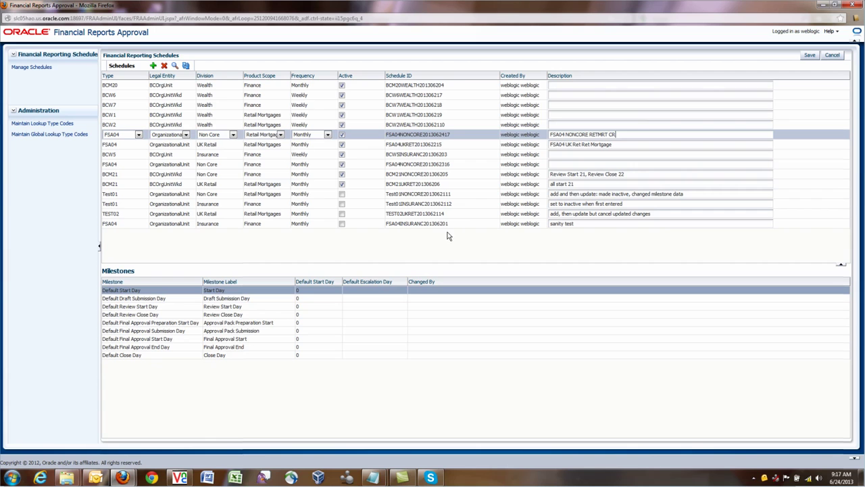
left_click(310, 292)
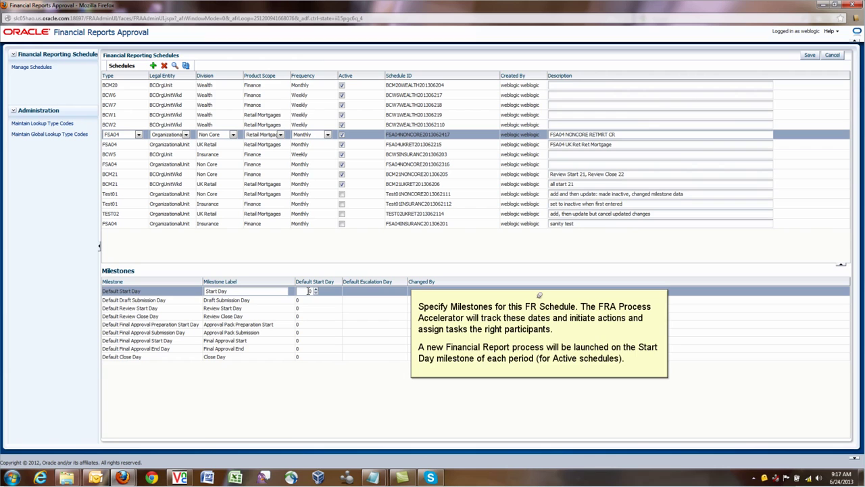
Set Start, Draft Submission and Review Start to day 24, and Review Close through Close Day to 25
type("24")
left_click(315, 300)
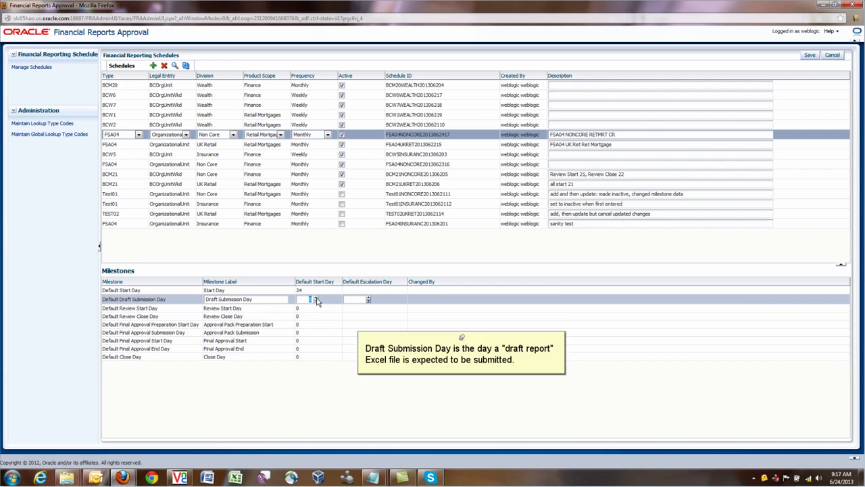
type("24")
left_click(313, 309)
type("24")
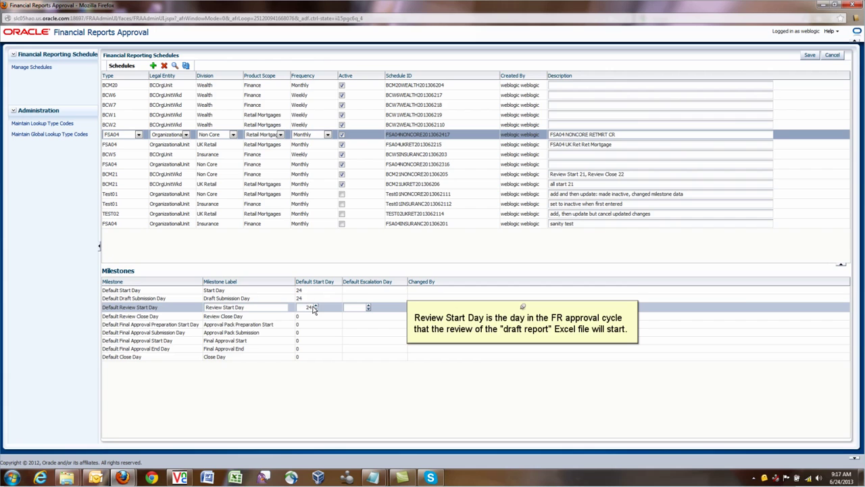
left_click(312, 315)
type("25")
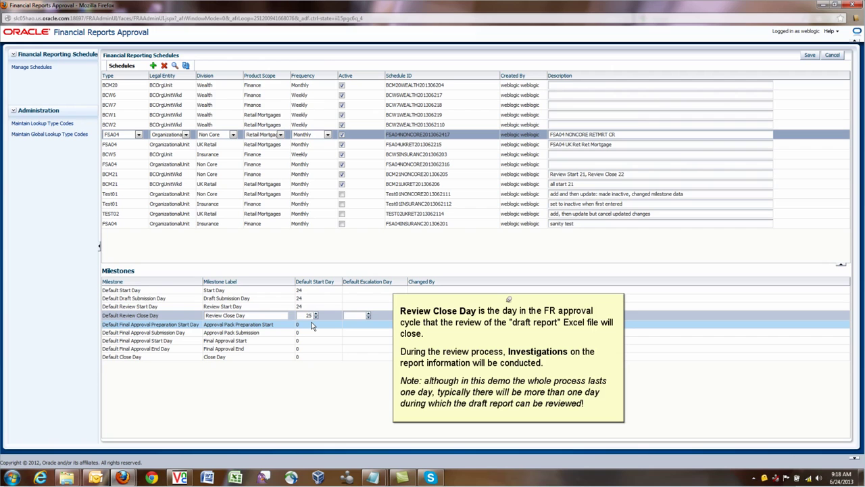
left_click(312, 325)
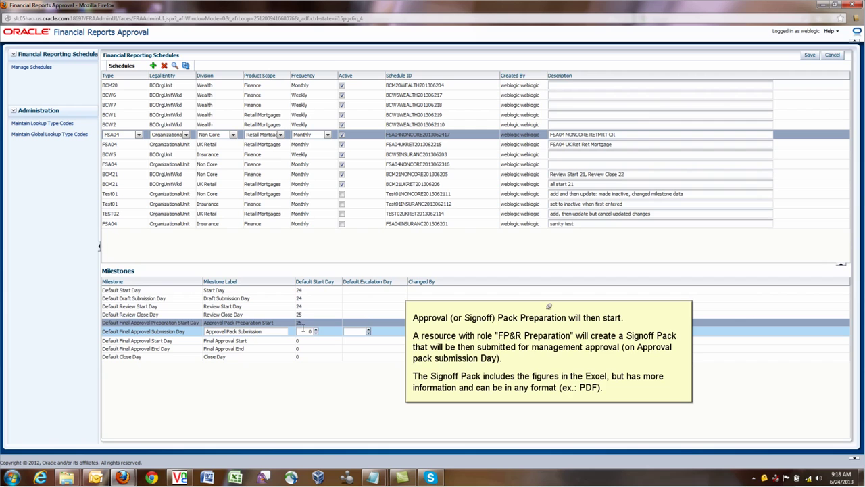
left_click(307, 339)
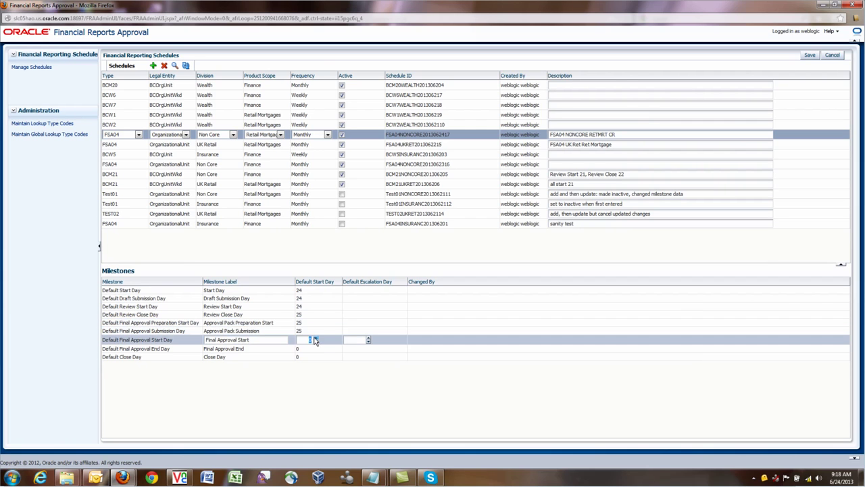
left_click(313, 347)
left_click(311, 356)
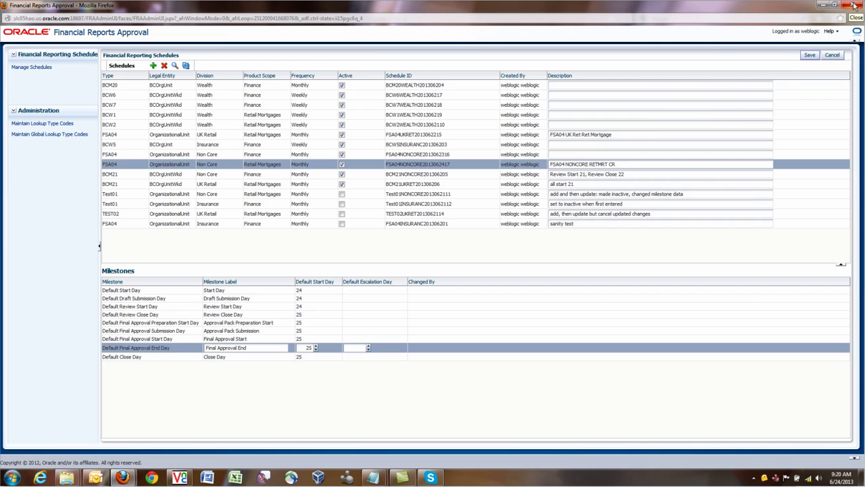
left_click(853, 5)
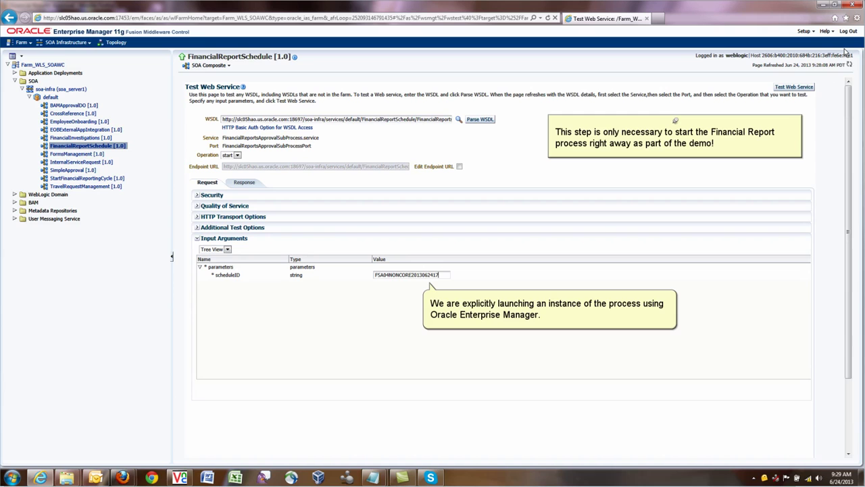
left_click(793, 87)
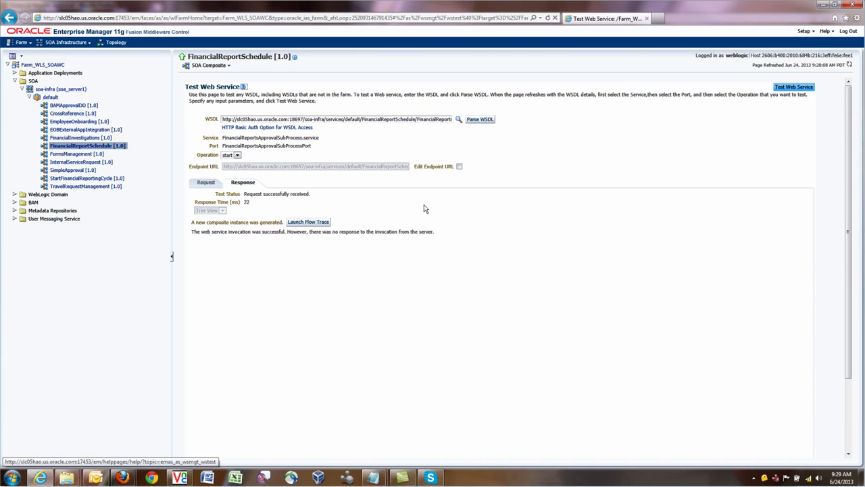
left_click(318, 223)
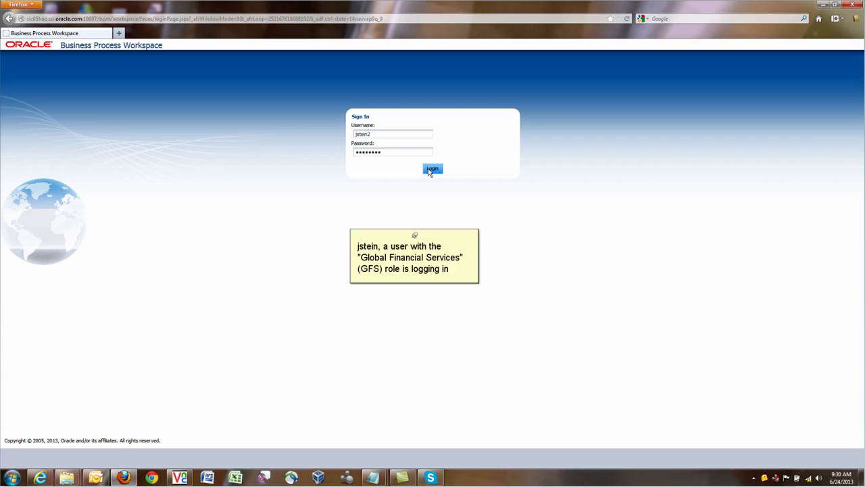
left_click(429, 172)
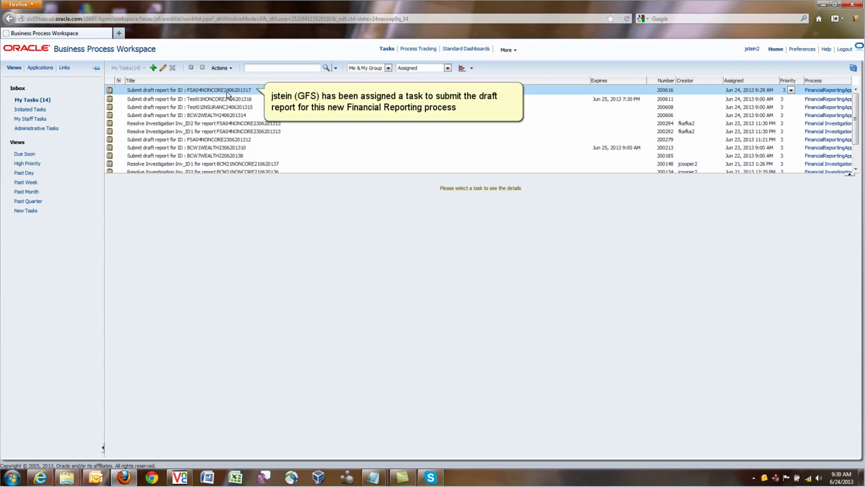
left_click(228, 91)
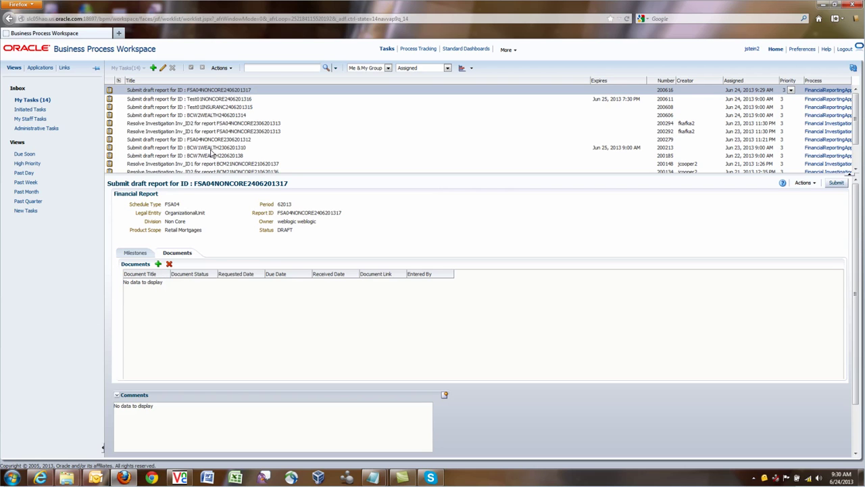
left_click(158, 264)
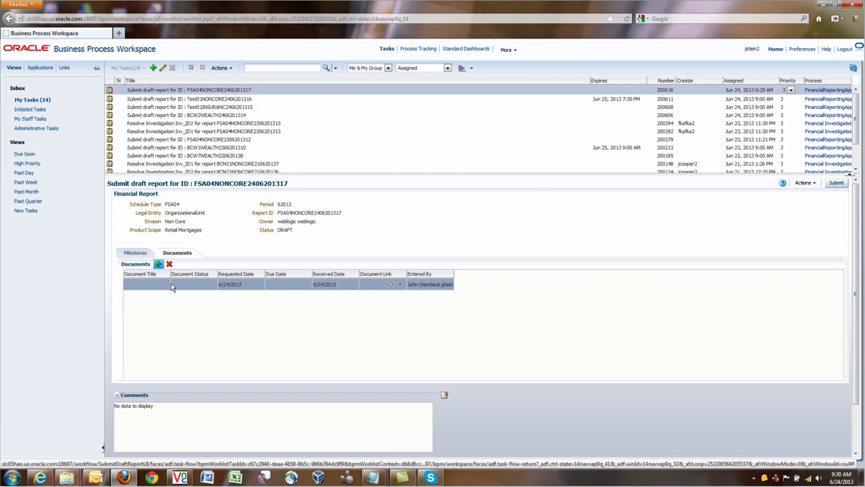
left_click(174, 286)
left_click(207, 284)
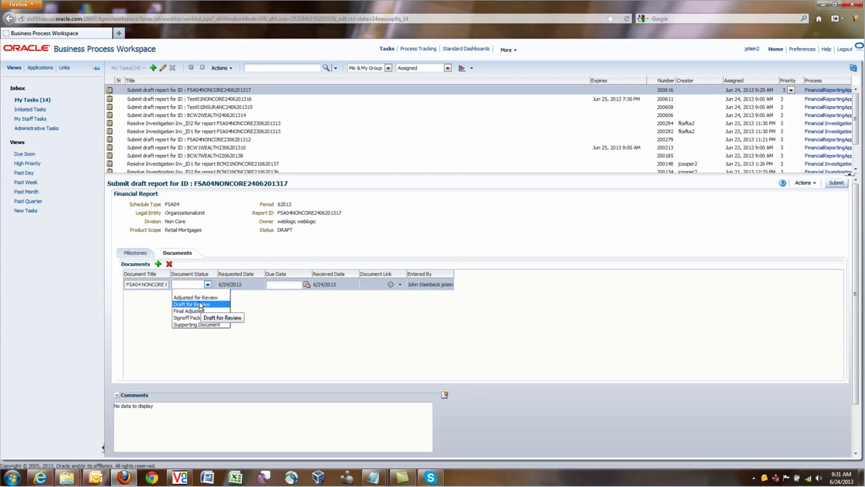
left_click(397, 286)
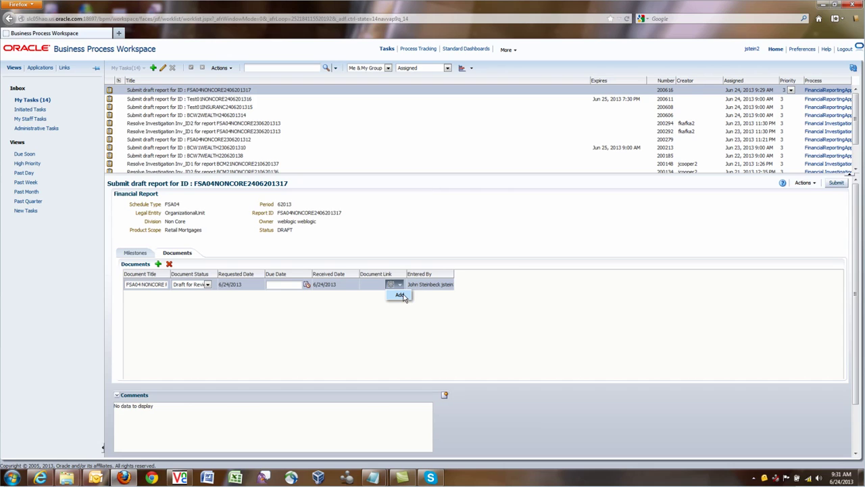
Attach FRA FSA04 NONCORE RETMRT June2013.xlsm to the document
left_click(404, 296)
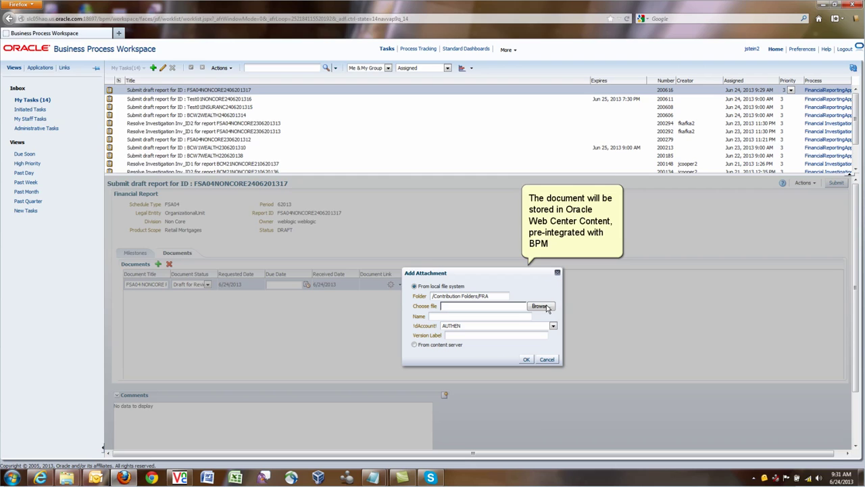
left_click(539, 306)
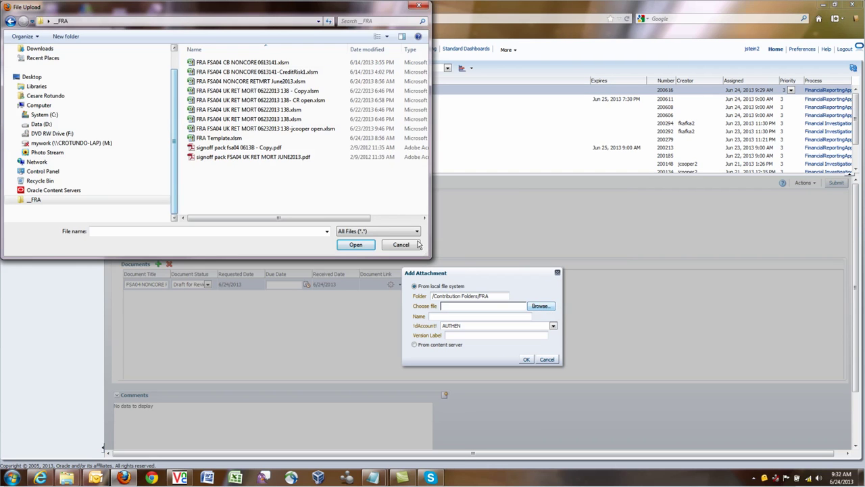
left_click(231, 84)
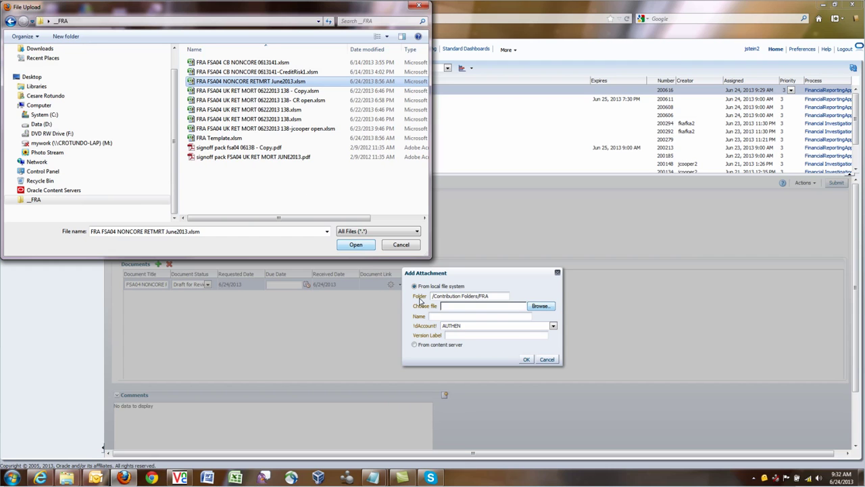
key("Return")
left_click(527, 357)
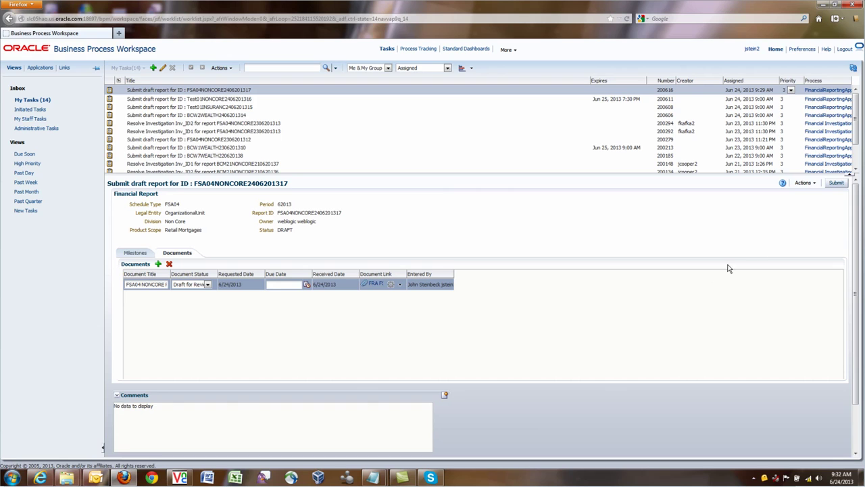
left_click(834, 184)
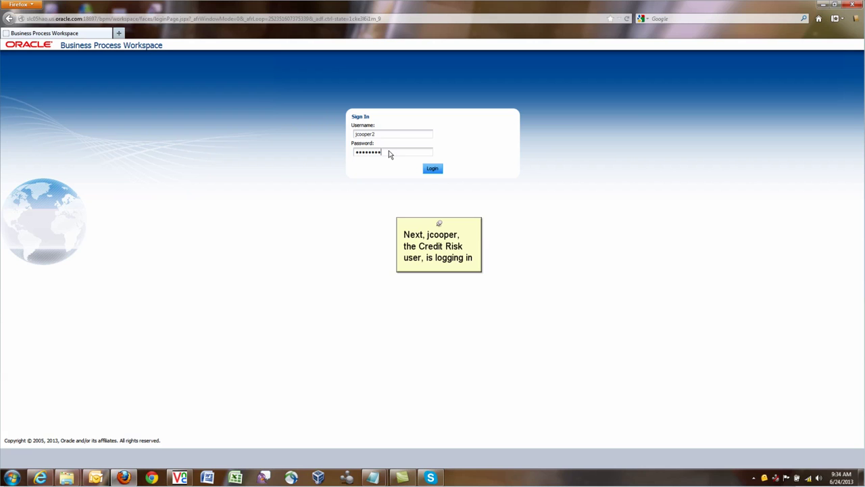
left_click(431, 169)
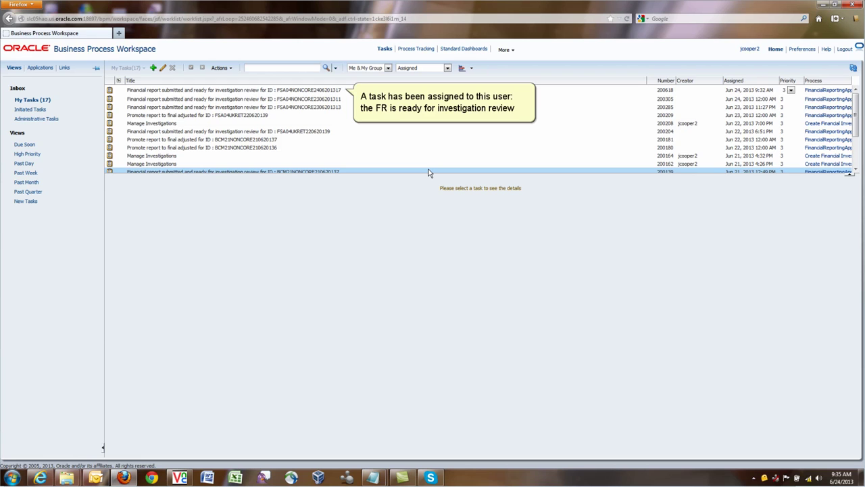
left_click(329, 91)
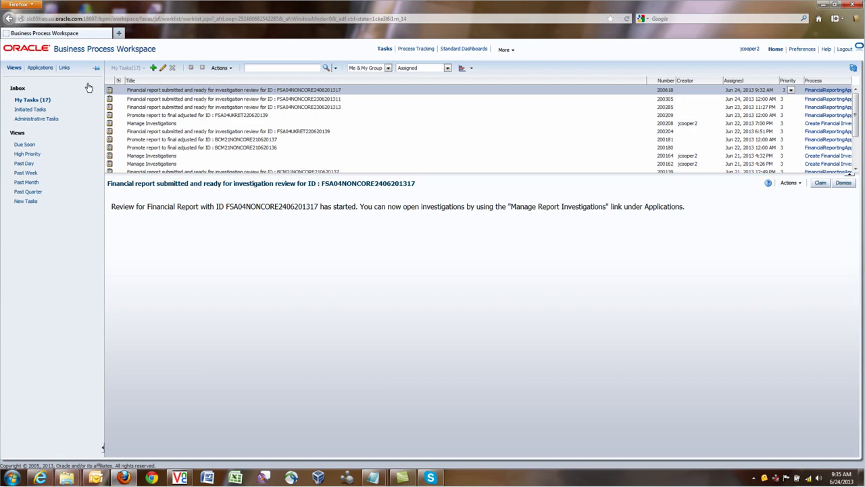
In Manage Investigations, check out the FRA workbook
left_click(42, 68)
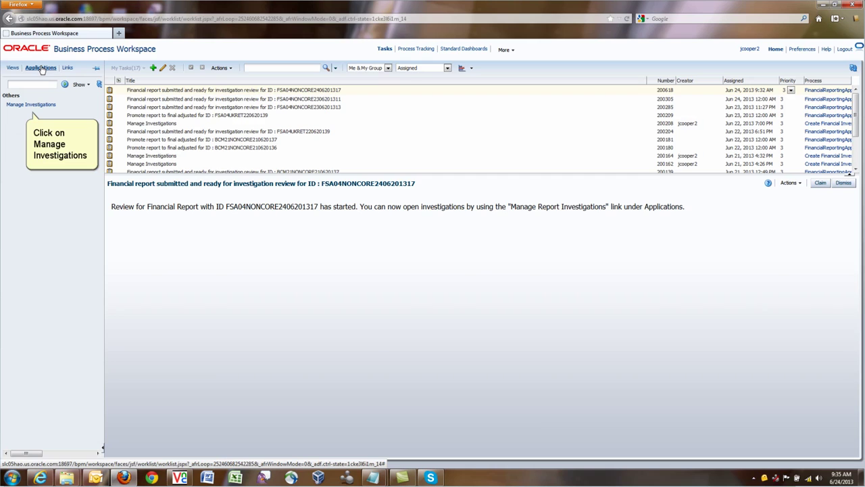
left_click(33, 106)
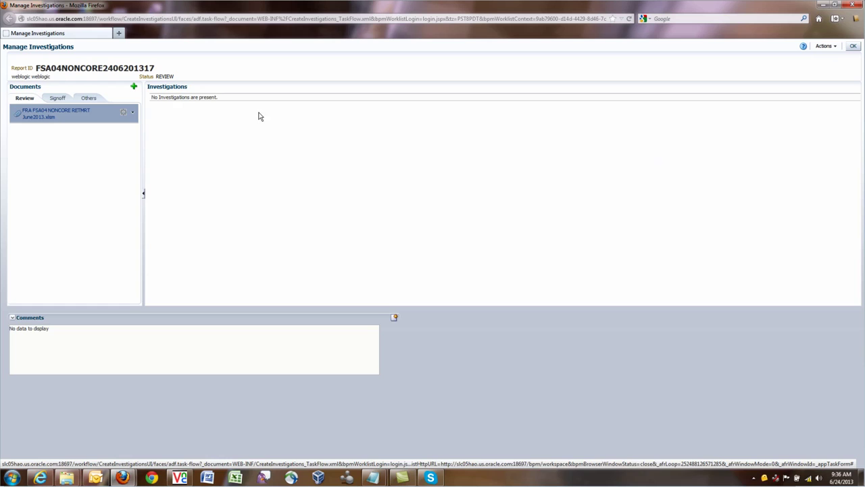
left_click(126, 112)
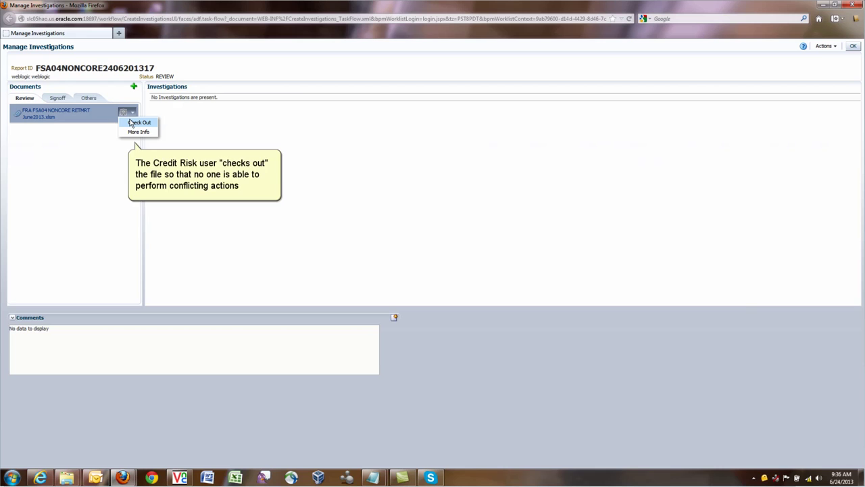
left_click(131, 122)
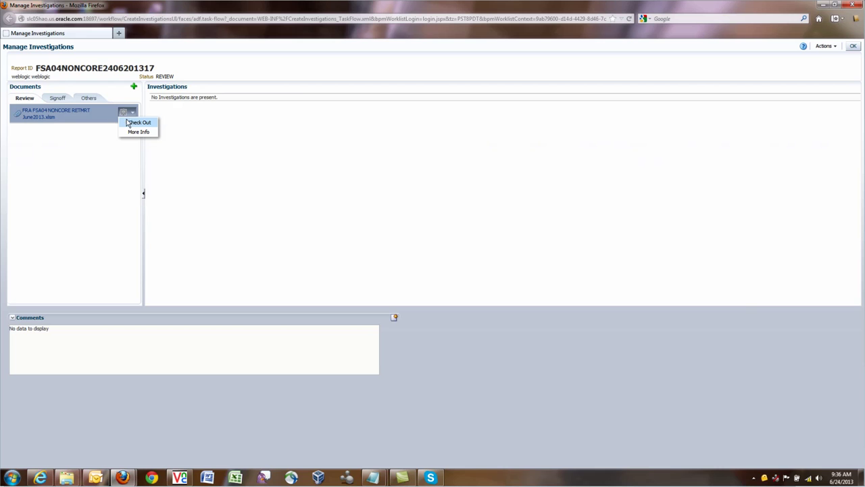
Save the workbook as FRA FSA04 NONCORE RETMRT June2013-Risk open.xlsm and open it in Excel
left_click(39, 119)
left_click(58, 263)
left_click(167, 306)
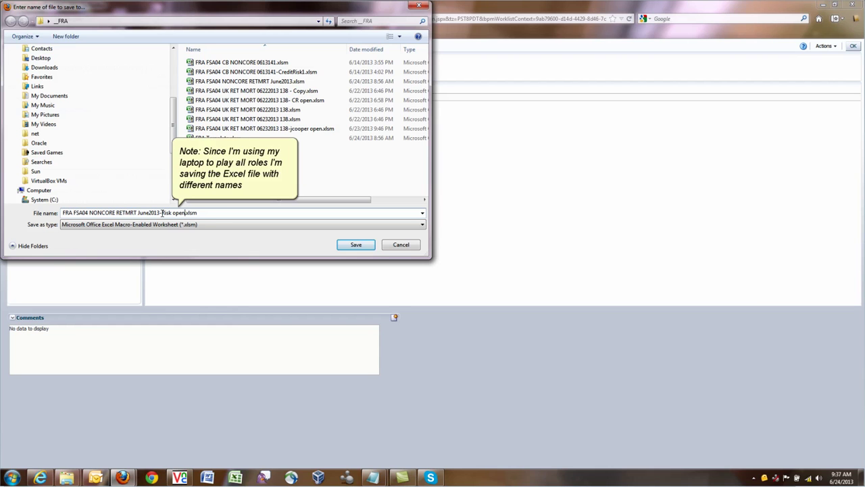
left_click(342, 246)
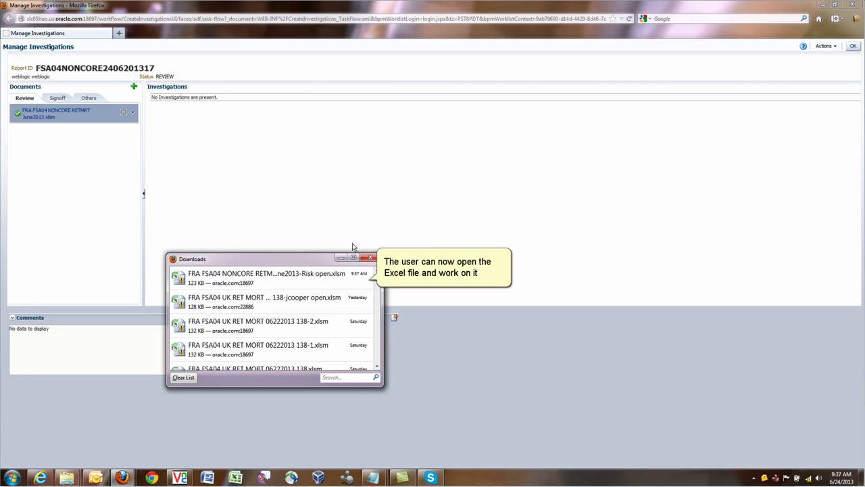
key("Return")
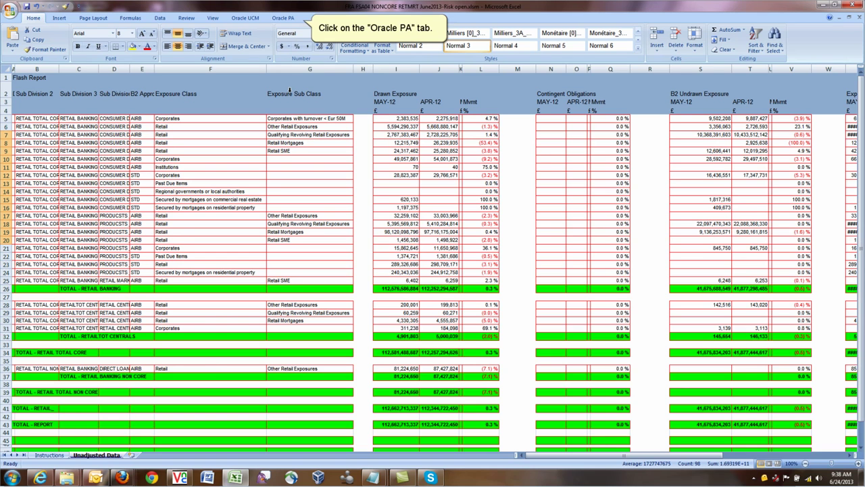
Create investigation Inv_ID1 on cell L8 from the Oracle PA tab
left_click(283, 18)
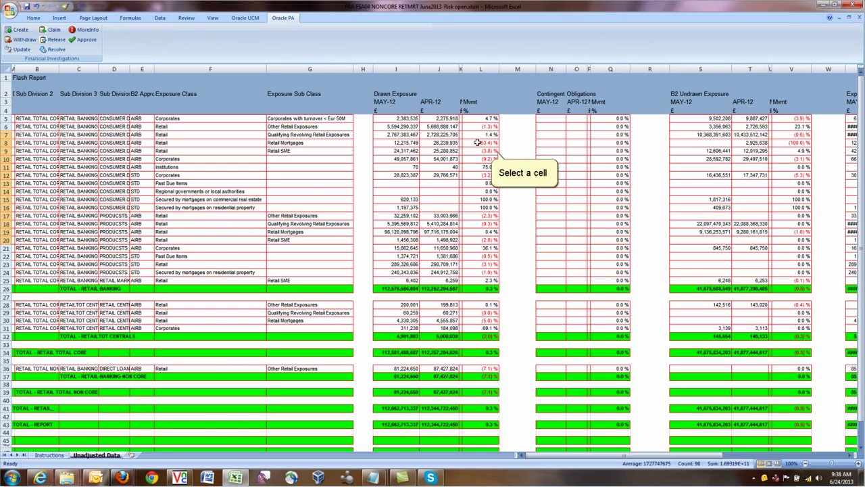
left_click(477, 142)
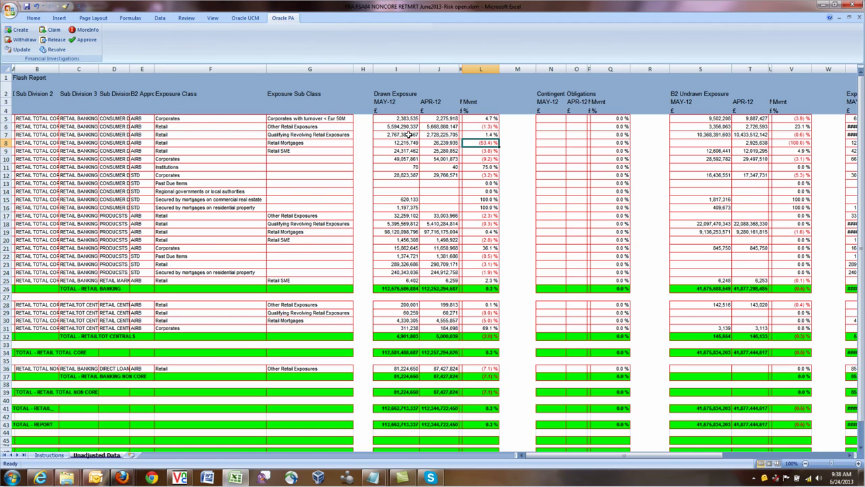
left_click(22, 30)
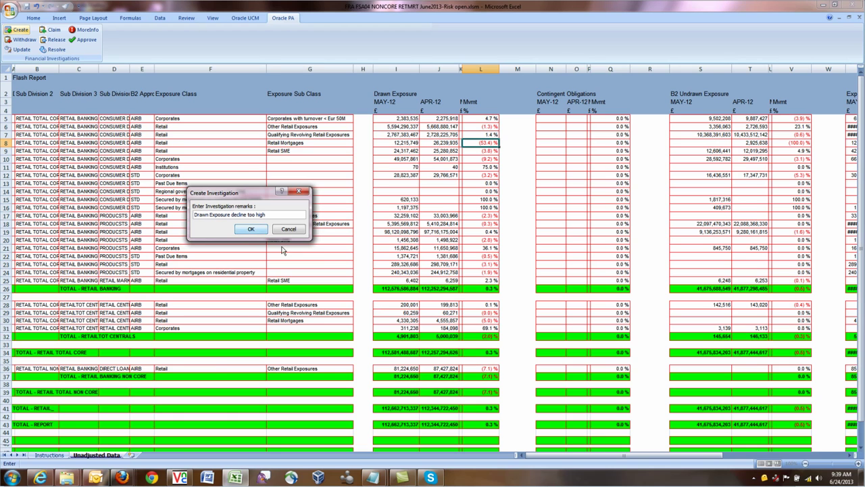
key("Return")
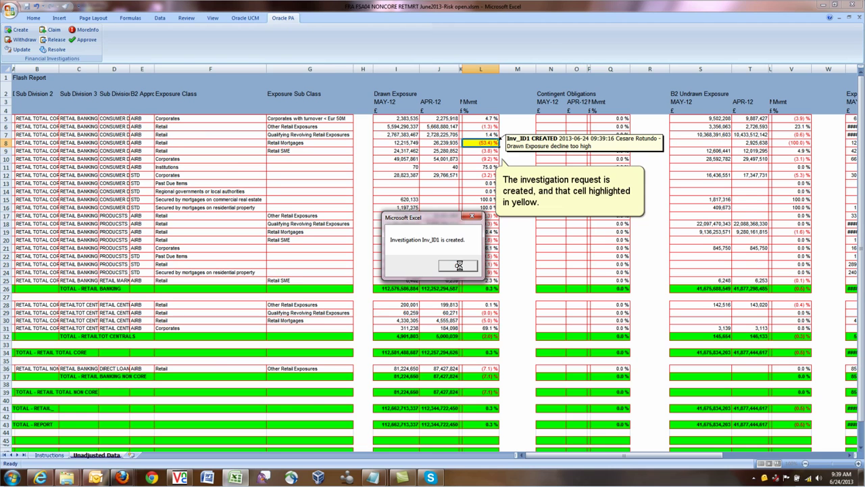
left_click(459, 264)
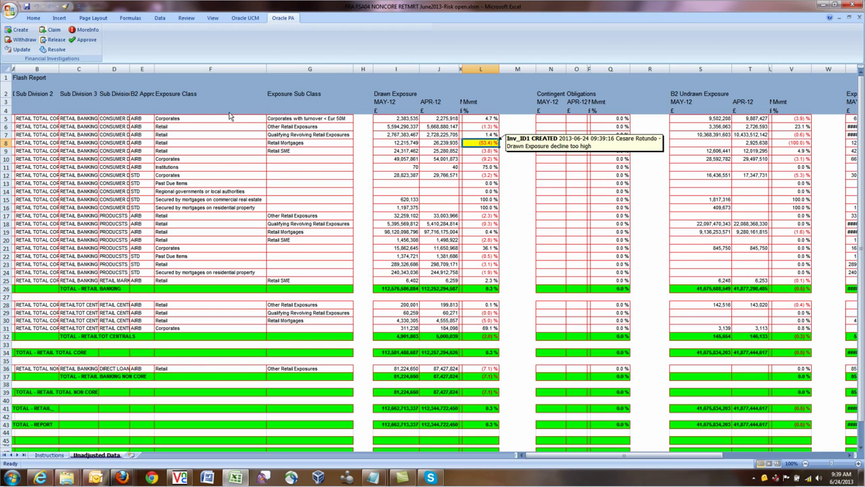
Create Inv_ID2 on L10 with remark 'Corporates Drawn Exposure expected to rise', then save the workbook
key("Down")
key("Down")
left_click(18, 30)
type("Corporates Drawn Exposure expected to rise")
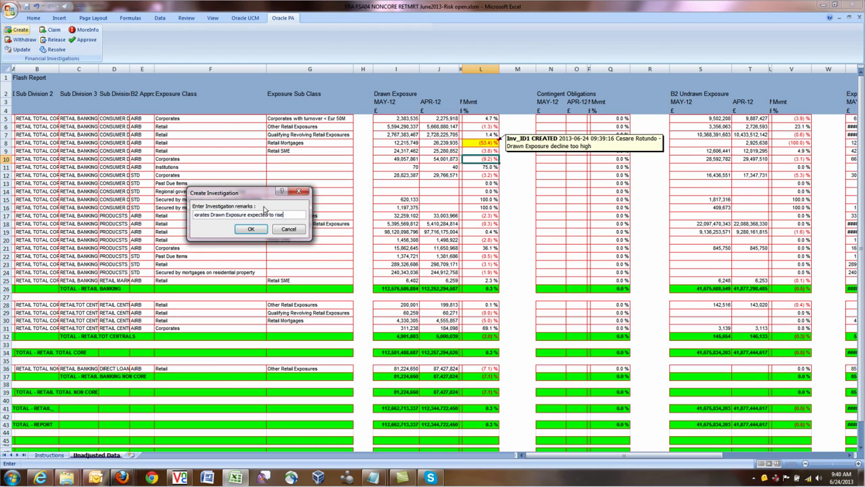
left_click(250, 229)
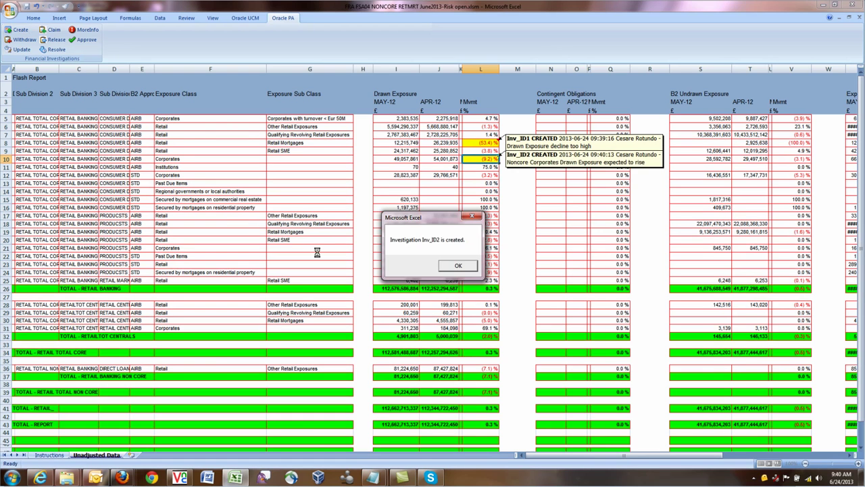
left_click(458, 266)
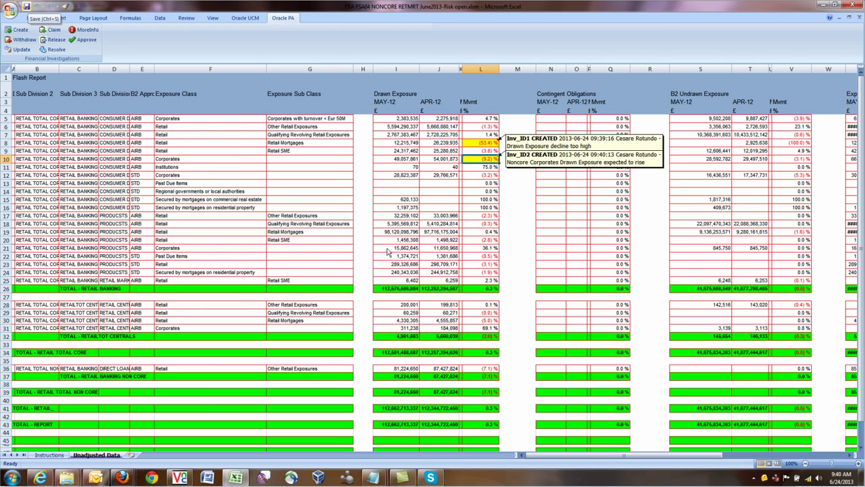
key("ctrl+s")
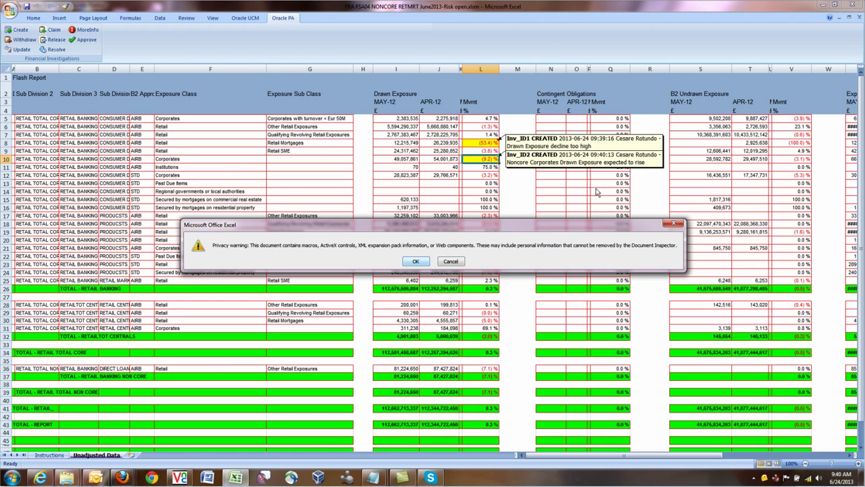
key("Return")
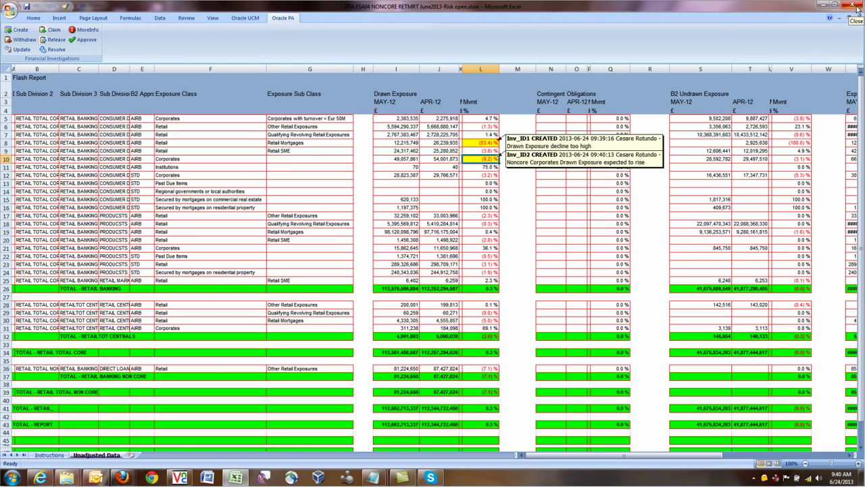
Check in FRA FSA04 NONCORE RETMRT June2013-Risk open.xlsm as a new revision and submit the task
left_click(857, 9)
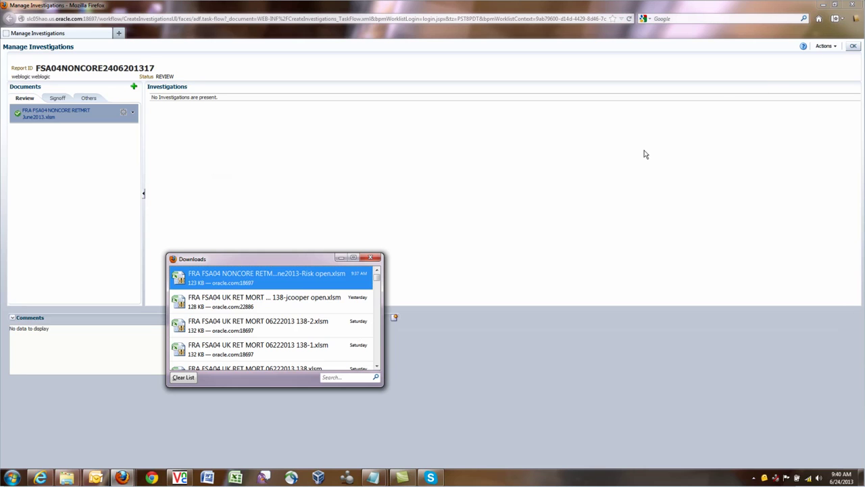
left_click(371, 258)
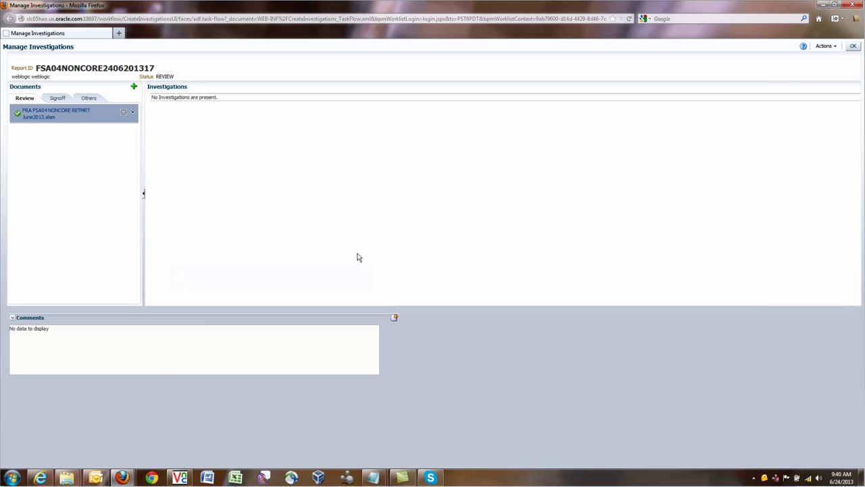
left_click(133, 112)
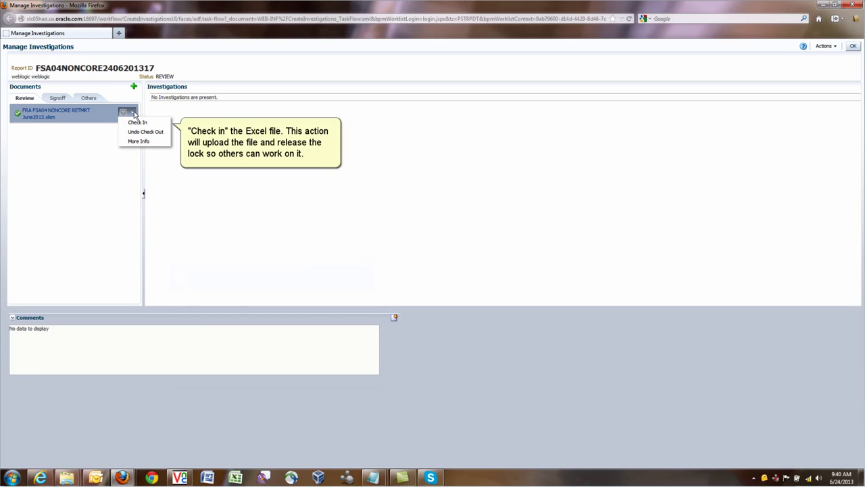
left_click(137, 122)
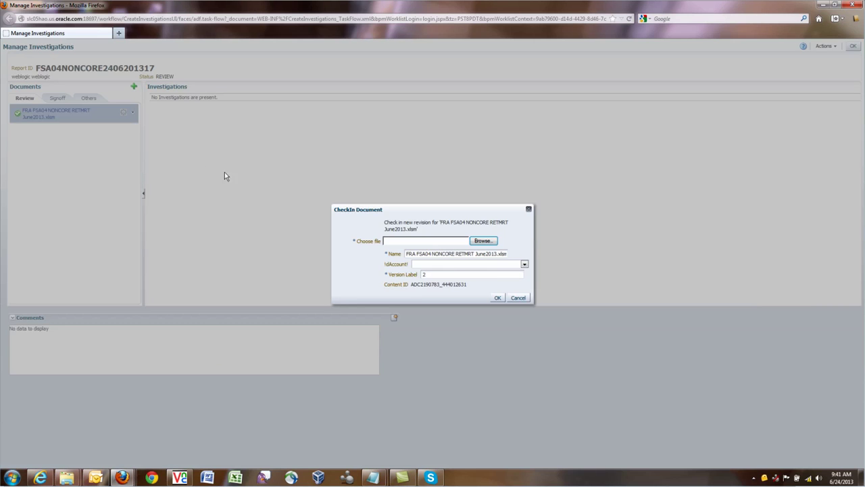
left_click(480, 242)
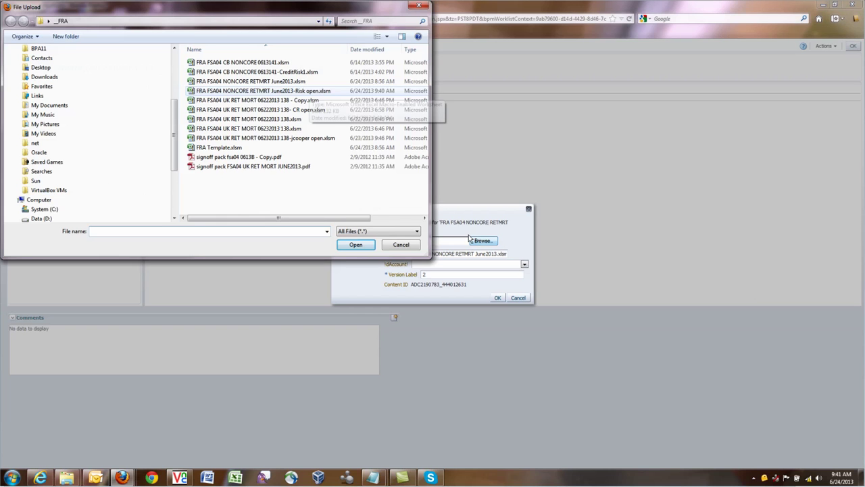
left_click(310, 92)
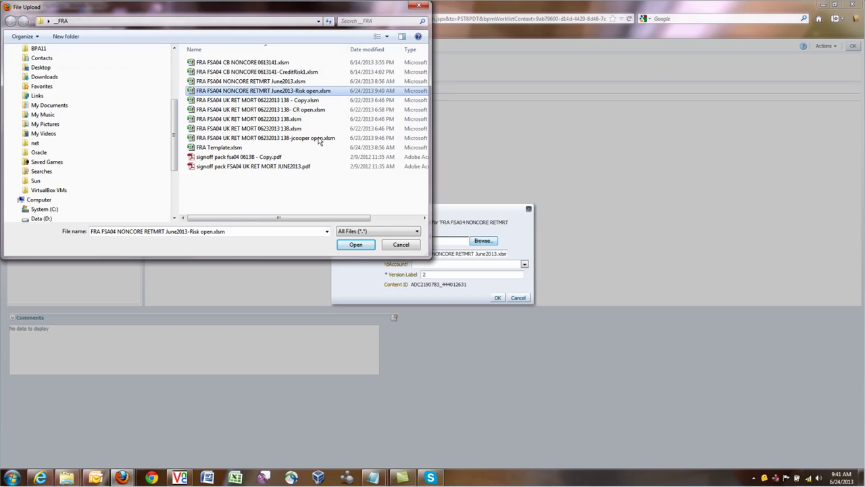
left_click(363, 244)
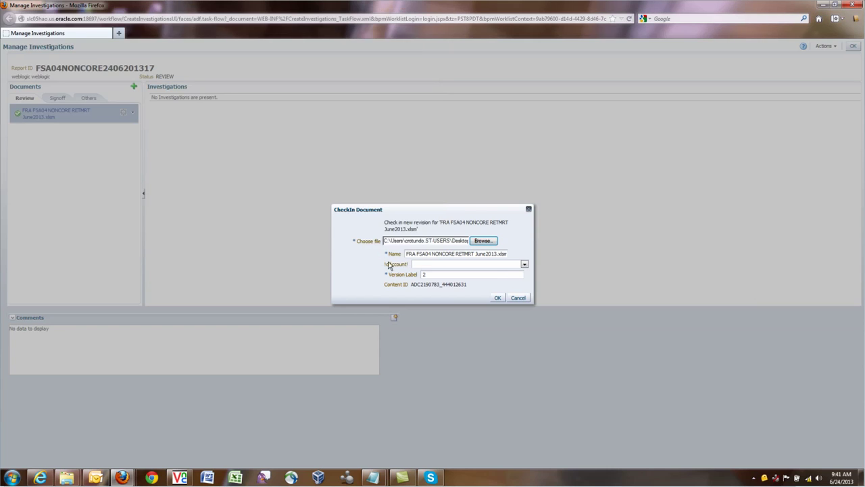
left_click(498, 298)
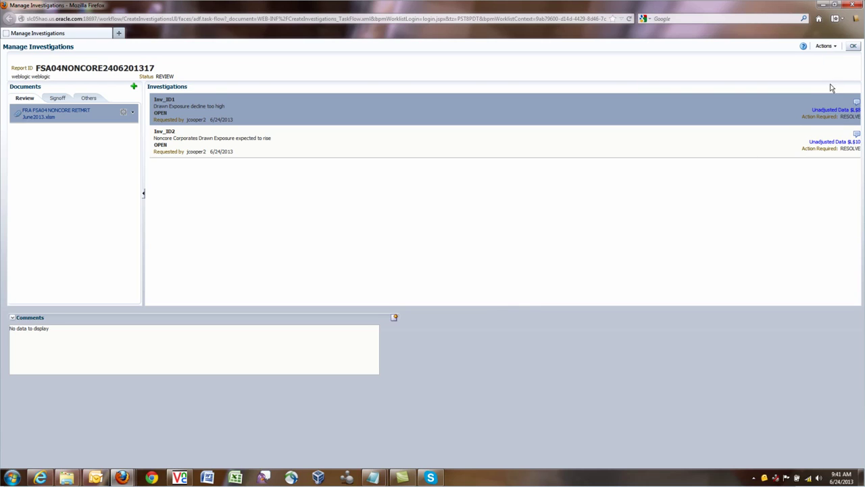
left_click(853, 46)
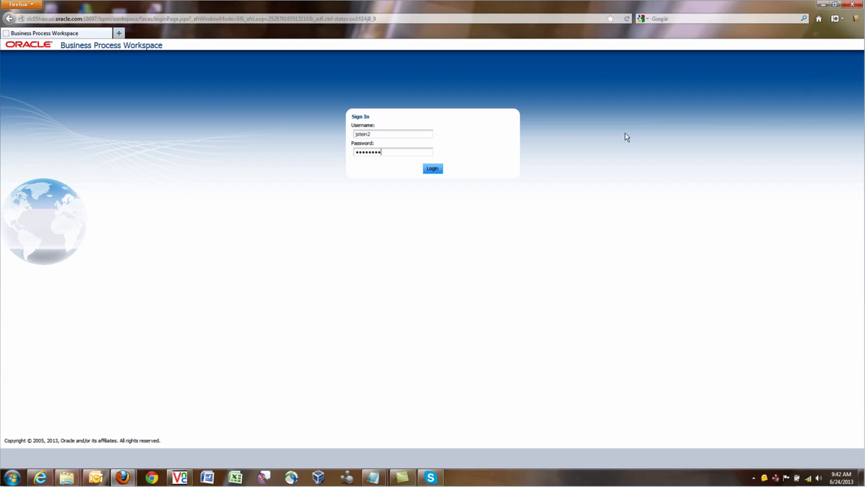
As the GFS user, check out the Inv_ID2 task's workbook and save it as FRA FSA04 NONCORE RETMRT June2013-GFS resolve.xlsm
left_click(432, 169)
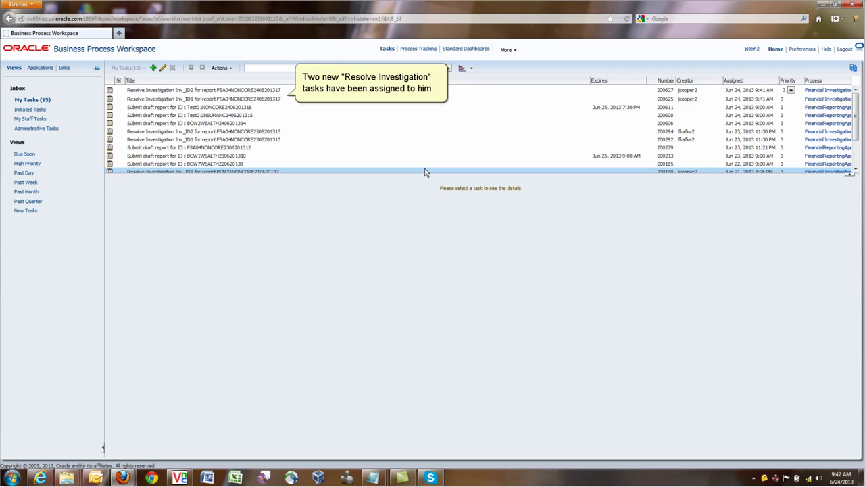
left_click(273, 92)
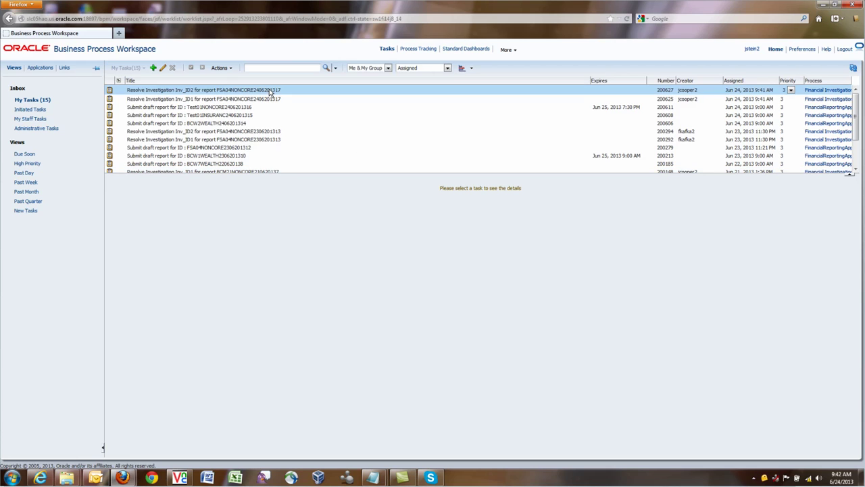
left_click(235, 249)
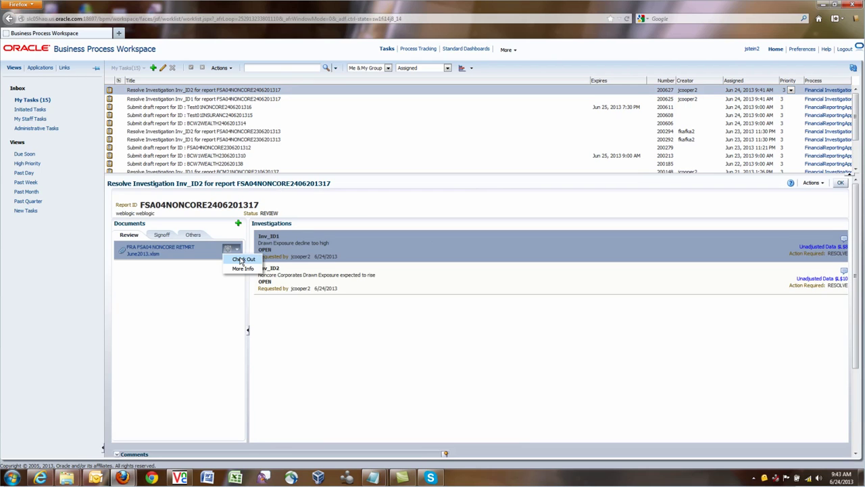
left_click(139, 250)
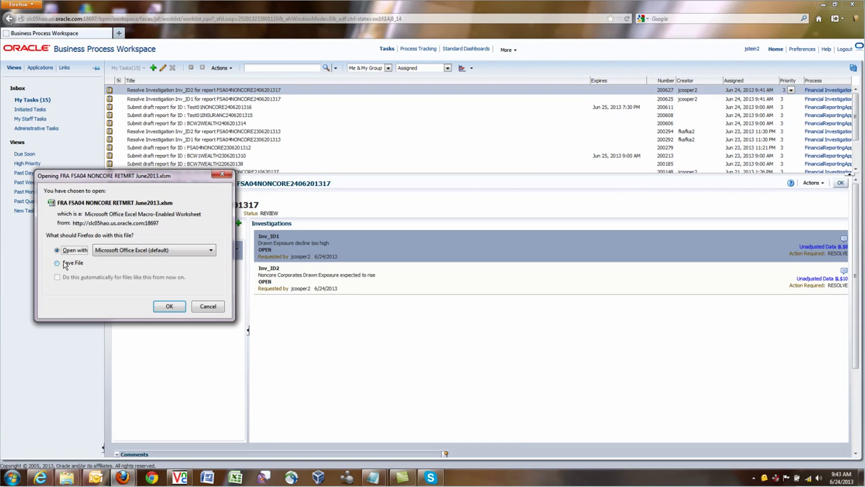
left_click(71, 265)
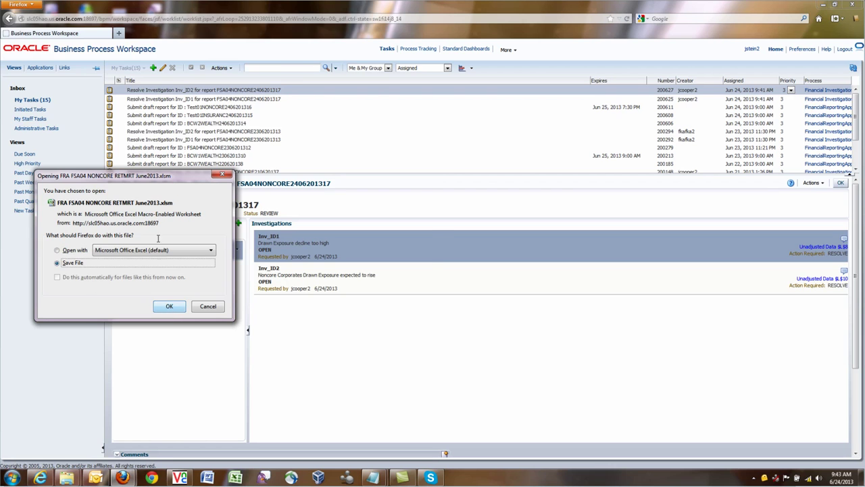
left_click(168, 306)
type("-GFS resolve.xlsm")
key("Return")
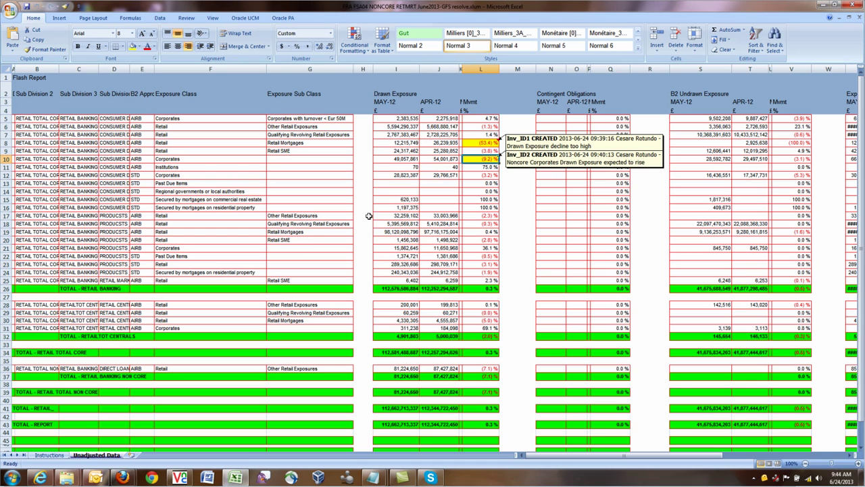
Resolve investigation Inv_ID1 in cell L8 with its London market remark
left_click(469, 143)
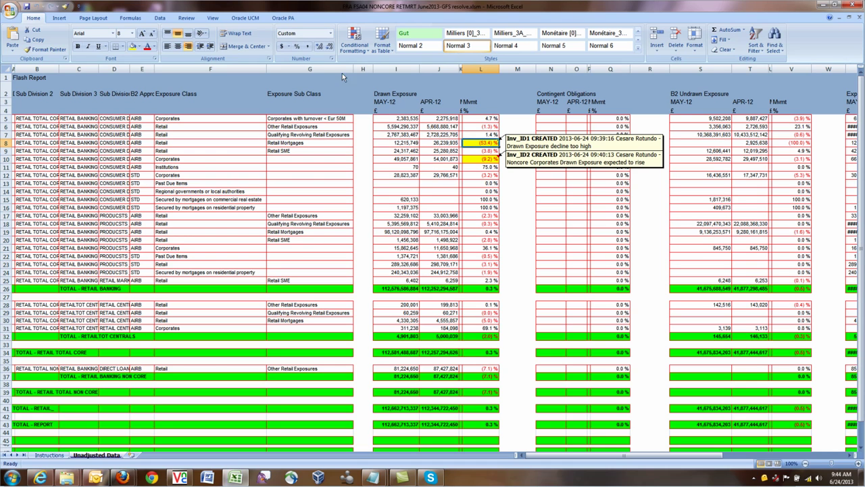
left_click(281, 19)
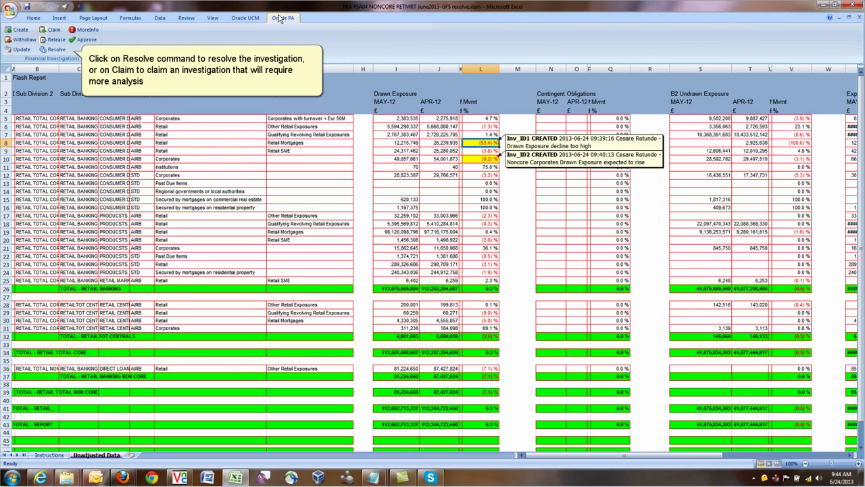
left_click(55, 50)
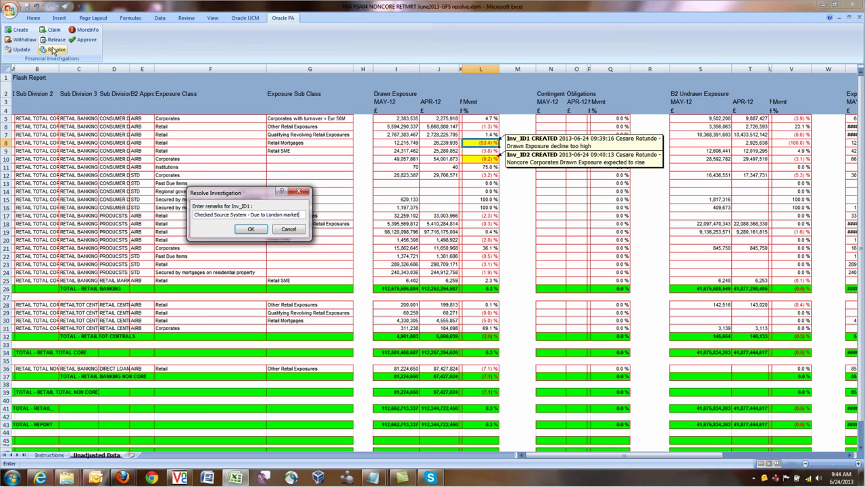
left_click(251, 229)
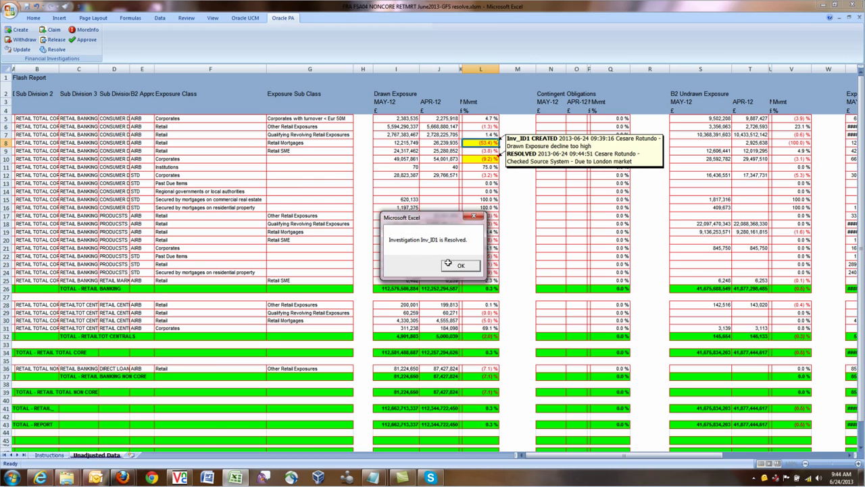
left_click(426, 265)
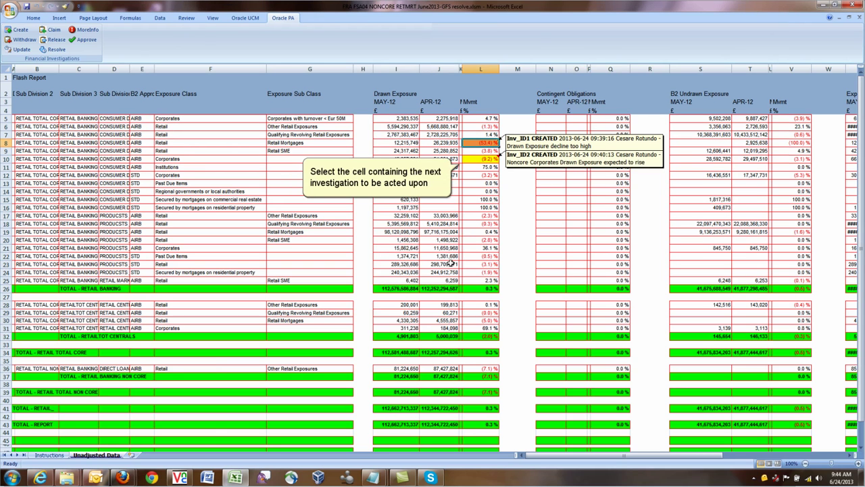
Resolve investigation Inv_ID2 in cell L10 with the remark 'Due to London market decline'
left_click(483, 159)
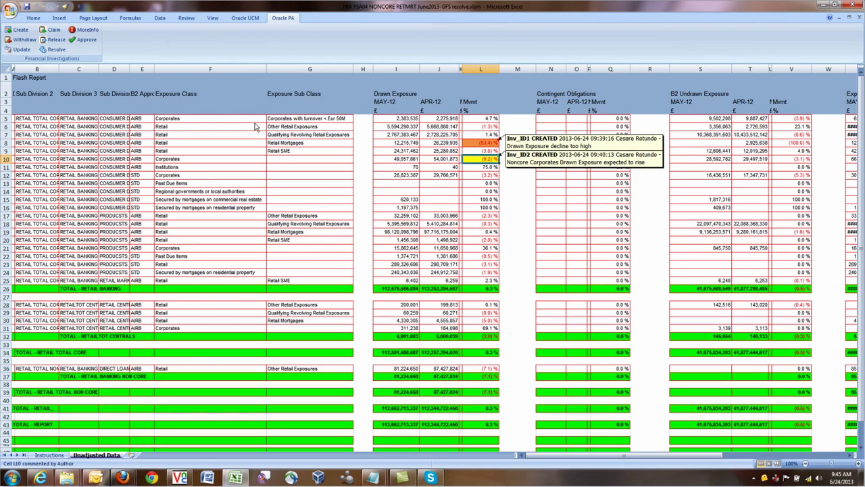
left_click(58, 52)
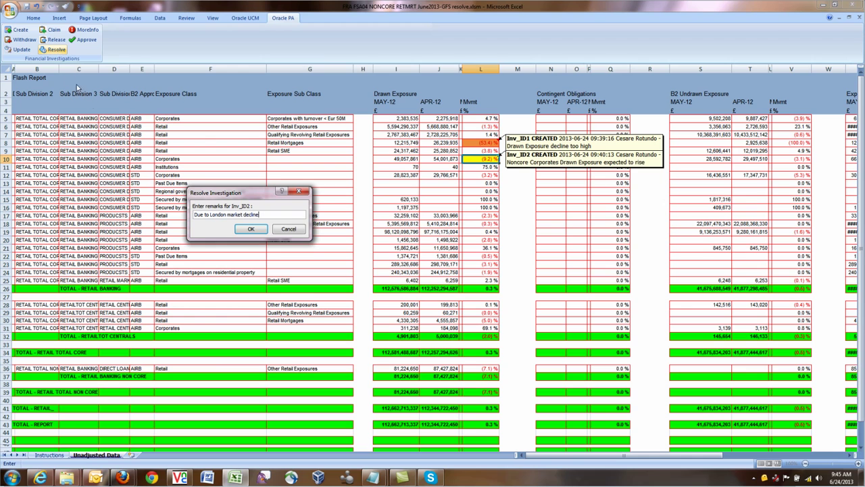
left_click(248, 229)
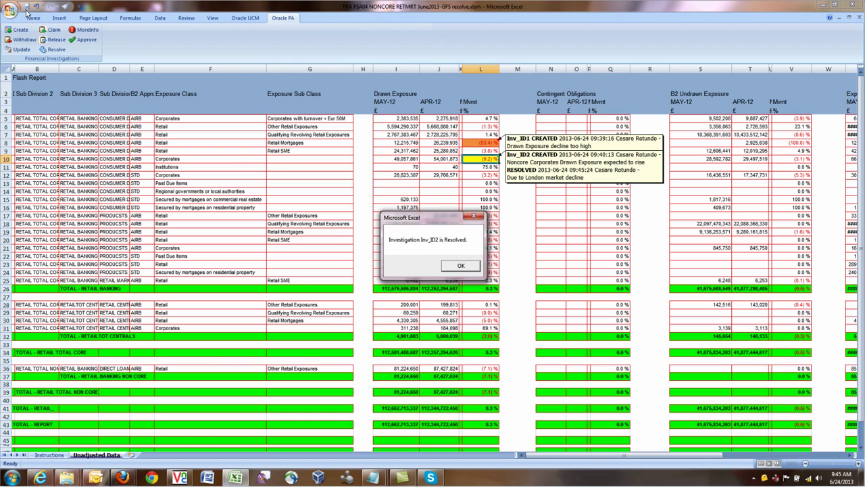
key("Return")
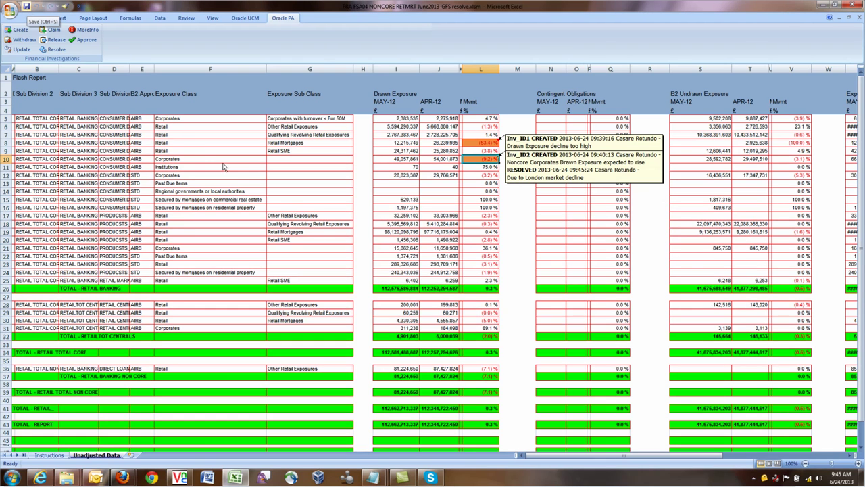
Save the workbook, accept the privacy warning, and close Excel
key("ctrl+s")
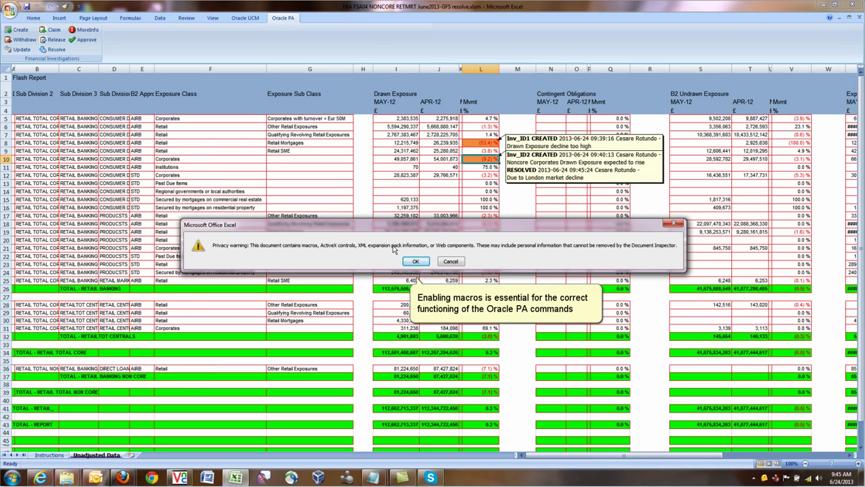
left_click(412, 260)
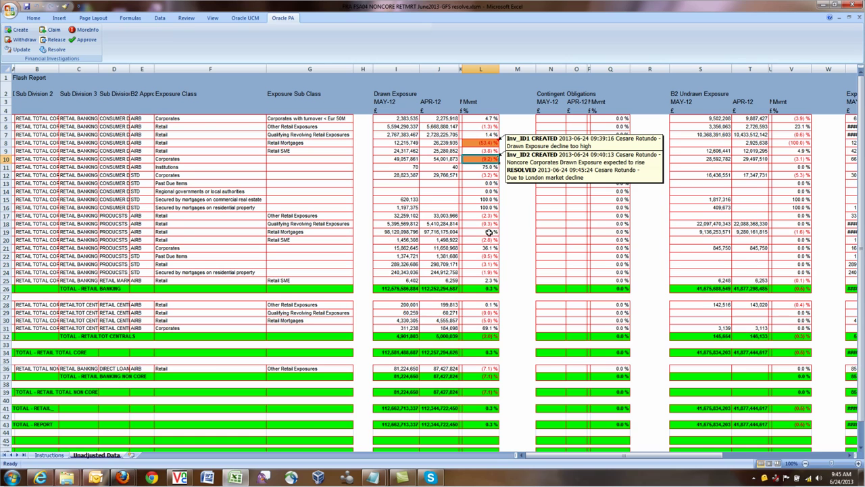
left_click(853, 6)
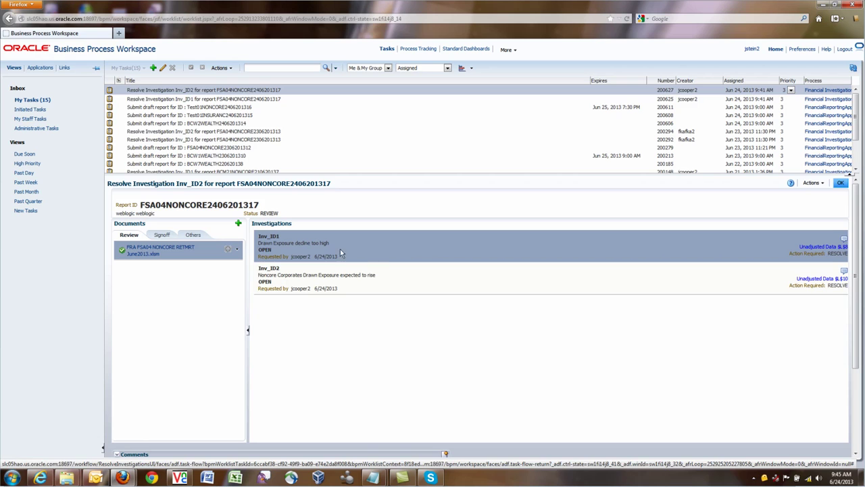
Check in the June2013-GFS resolve workbook as version 3, then complete the Resolve Investigation Inv_ID2 task
left_click(230, 249)
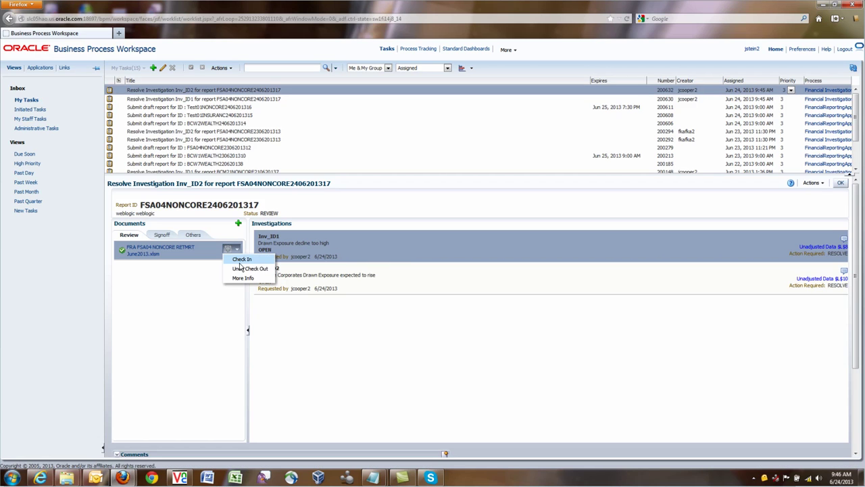
key("Return")
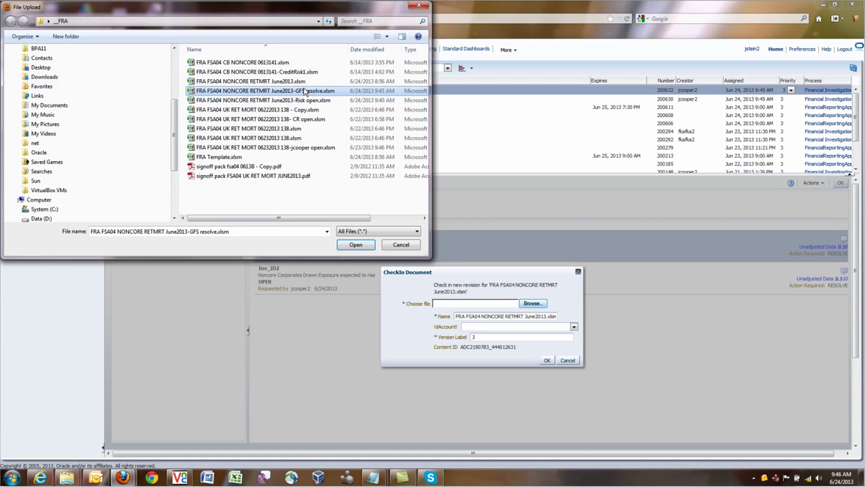
key("Return")
left_click(304, 90)
key("Return")
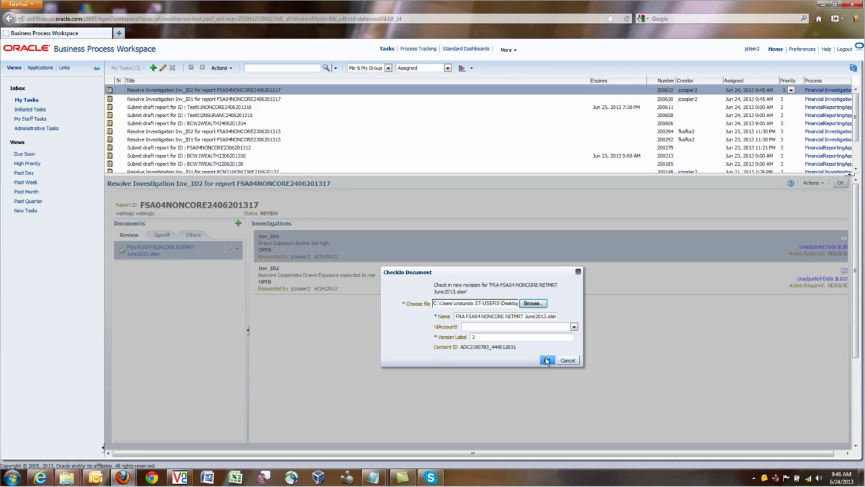
left_click(546, 361)
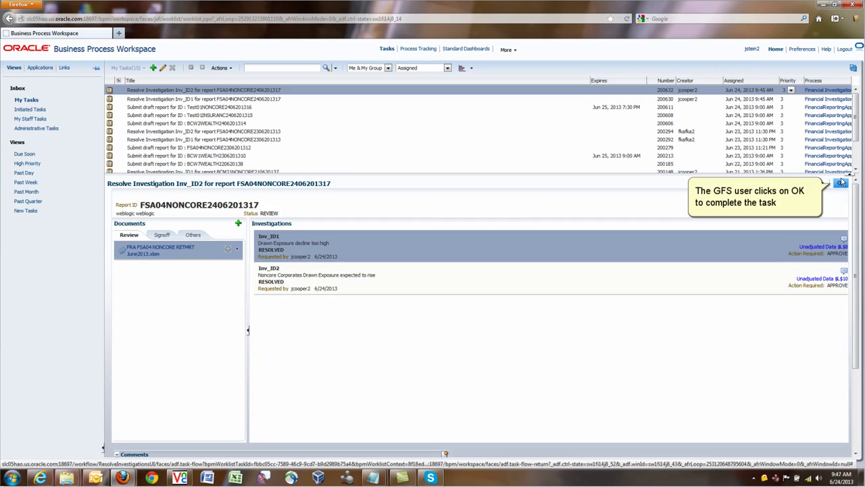
left_click(841, 182)
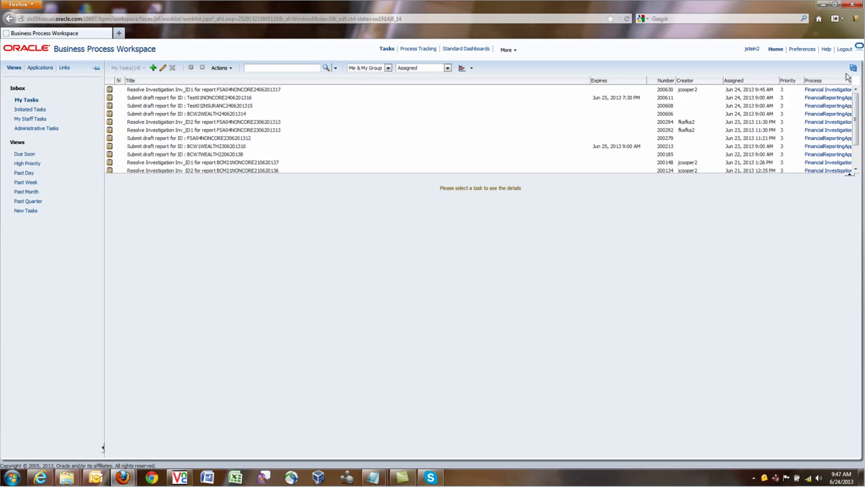
Sign in as the credit risk approver and open the Approve Investigation Inv_ID2 task
left_click(845, 50)
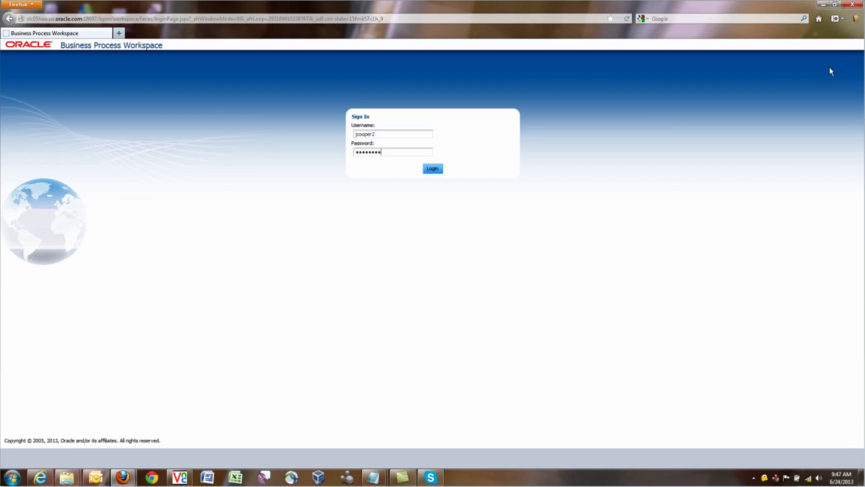
left_click(432, 168)
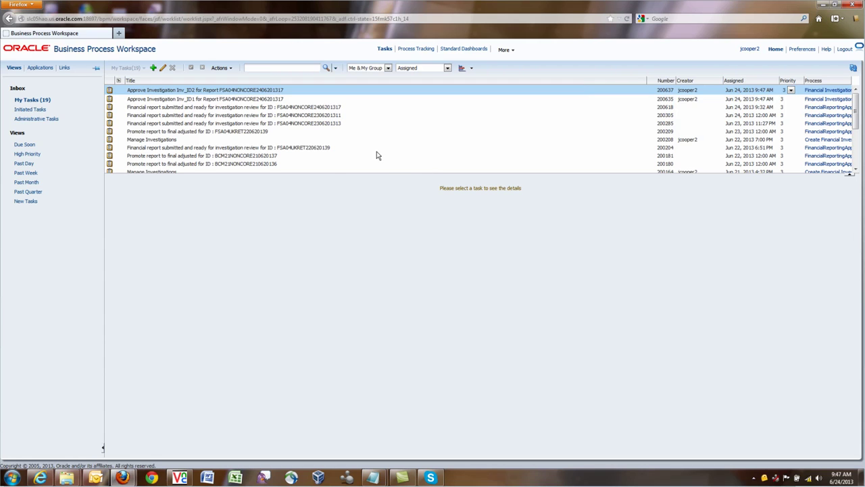
left_click(261, 91)
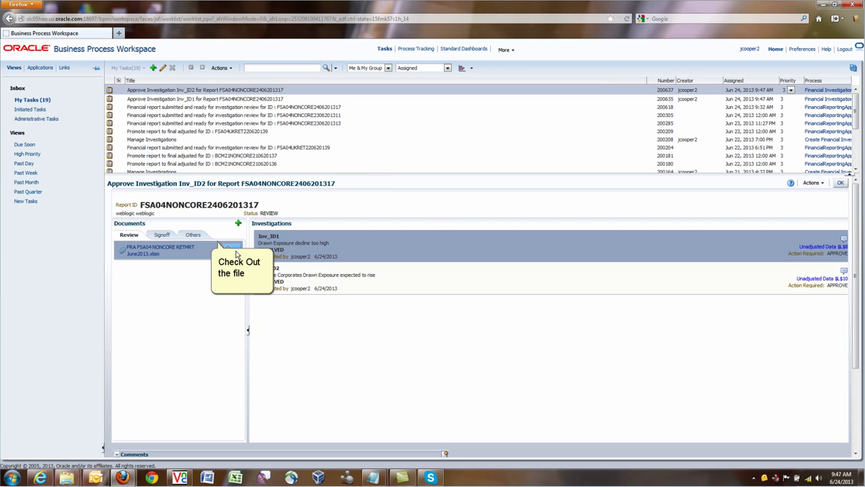
Check out the report workbook and save it as FRA FSA04 NONCORE RETMRT June2013-Risk approve.xlsm
left_click(233, 249)
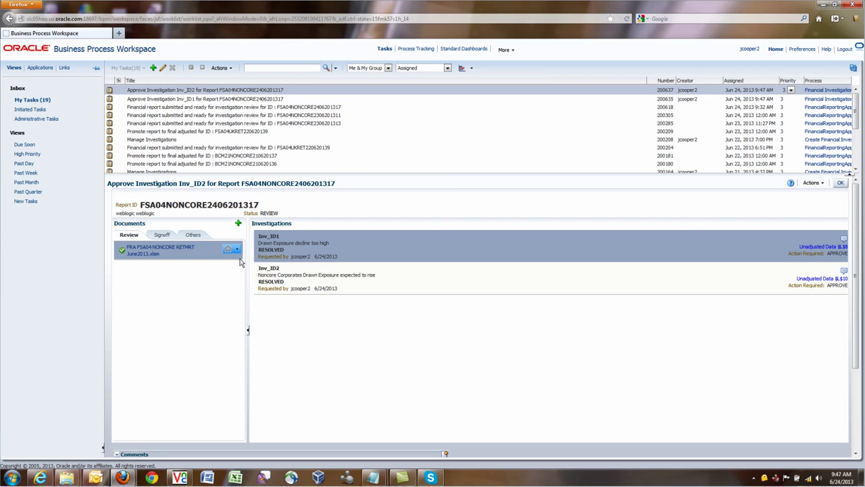
left_click(133, 255)
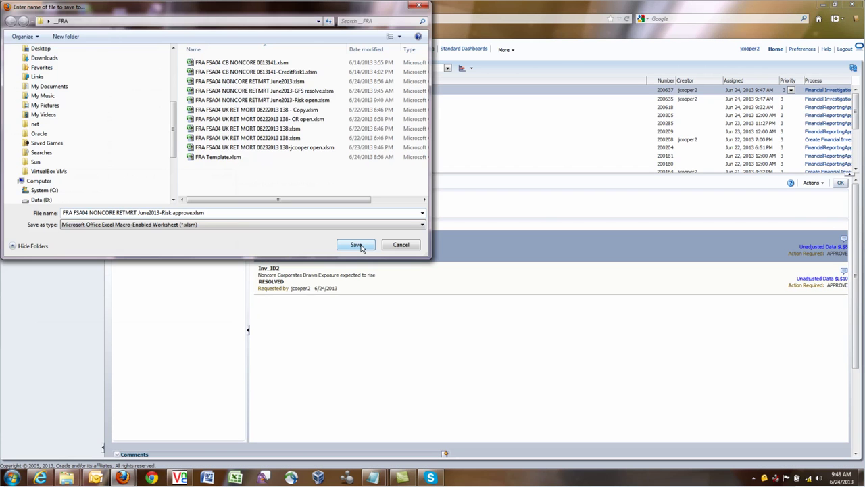
left_click(361, 248)
Open the Risk approve workbook and approve investigation Inv_ID1 with the remark 'OK.Approved.'
double_click(238, 278)
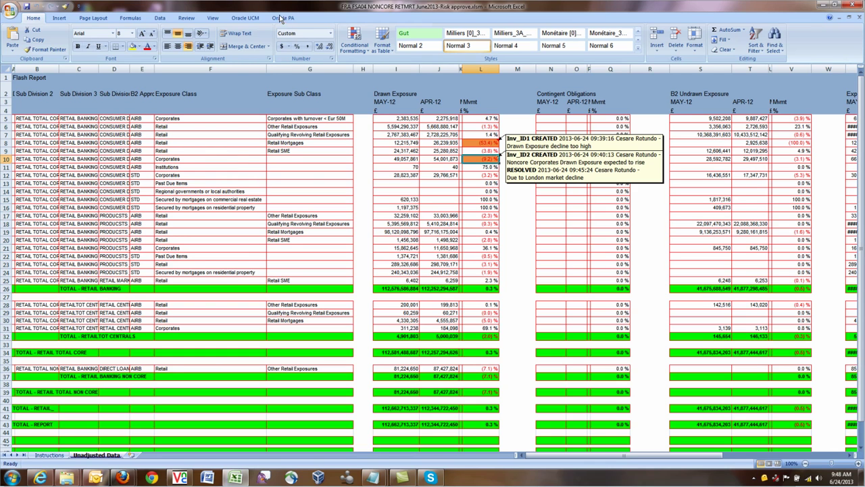
left_click(281, 18)
left_click(84, 40)
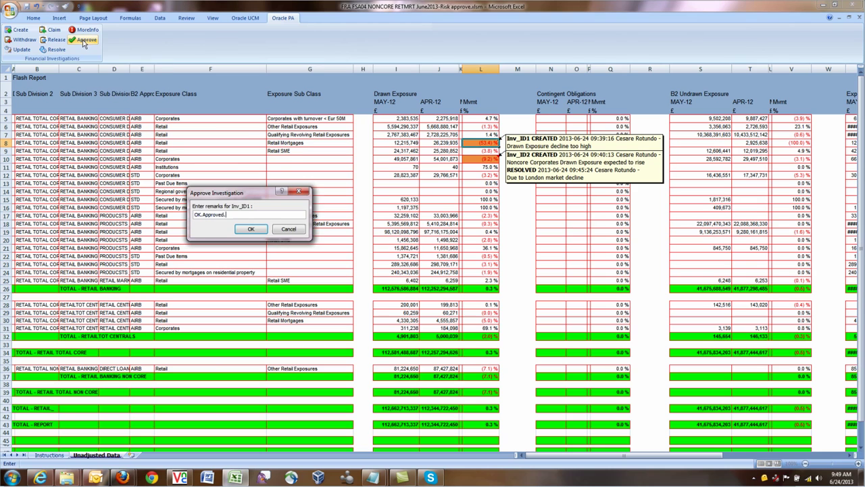
left_click(241, 226)
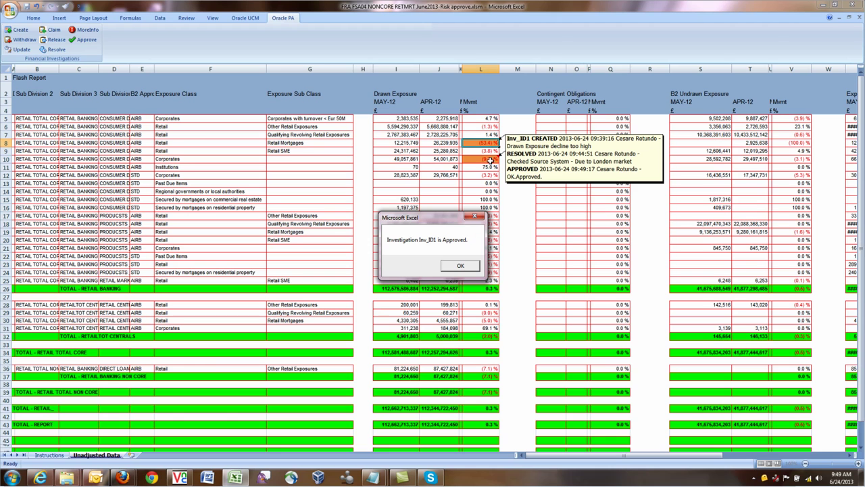
key("Return")
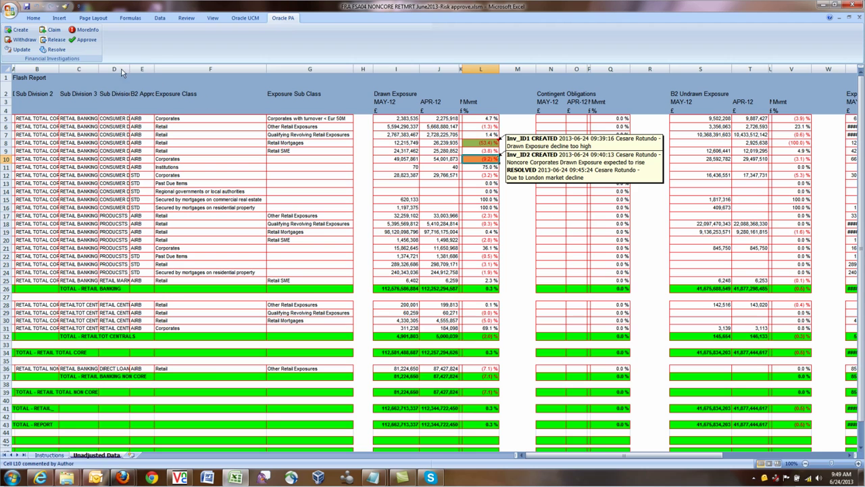
Approve investigation Inv_ID2 with the remark 'Thanks' and accept the privacy warning
left_click(85, 39)
type("Thanks")
left_click(244, 228)
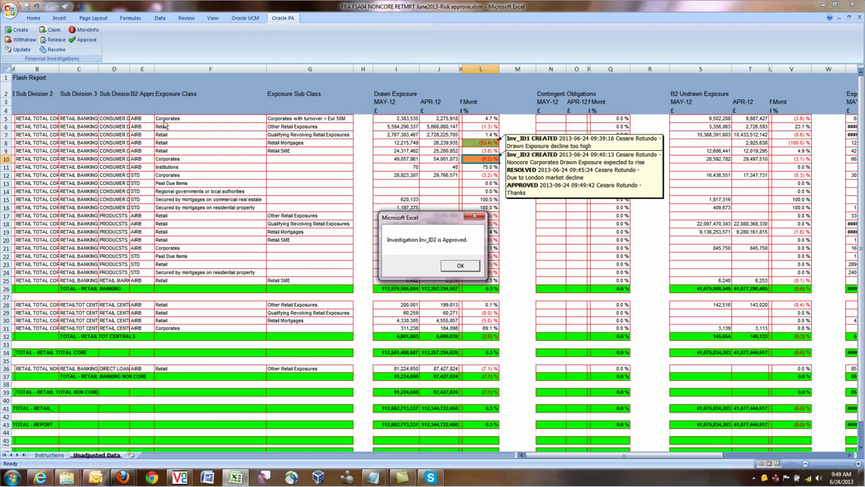
key("Return")
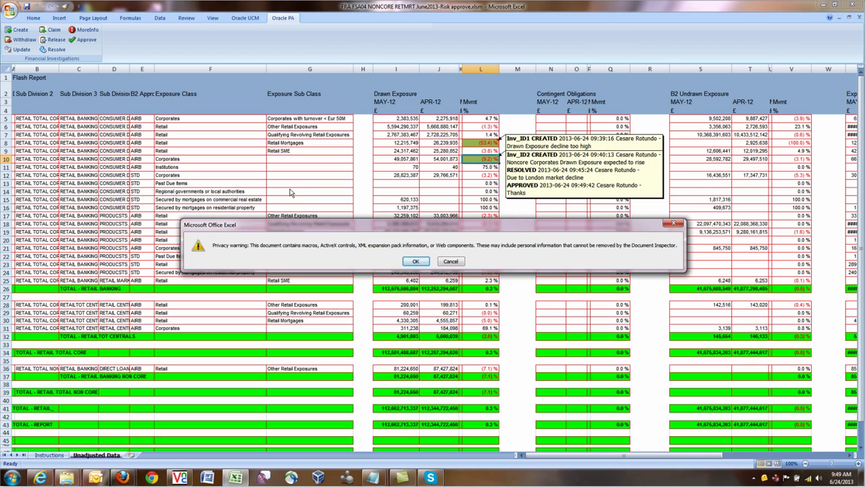
left_click(406, 261)
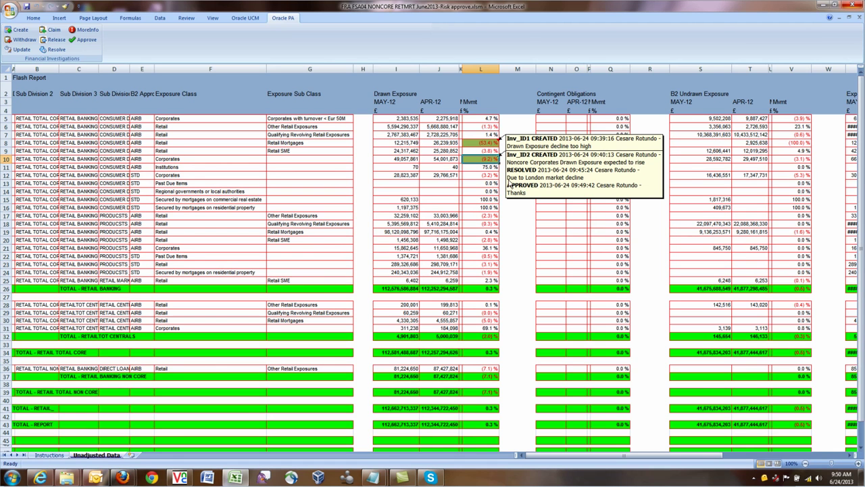
Check in the Risk approve workbook so both investigations read APPROVED, then view Inv_ID1's comment history
key("alt+Tab")
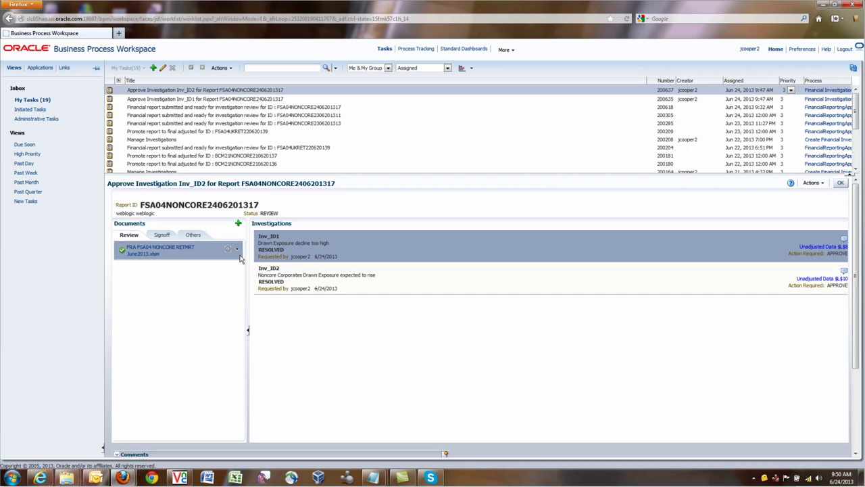
left_click(237, 248)
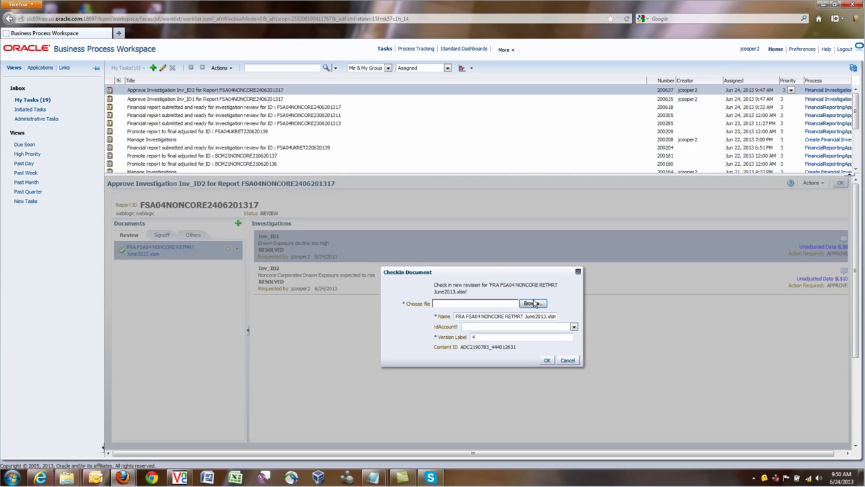
left_click(533, 303)
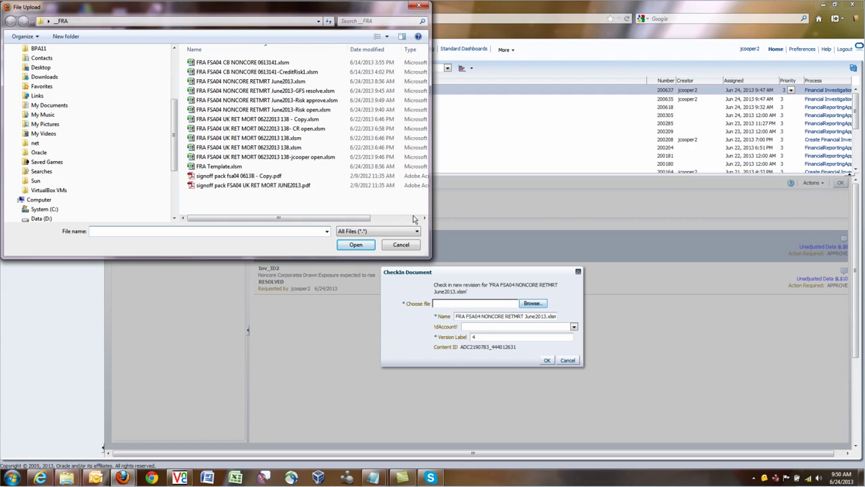
left_click(310, 101)
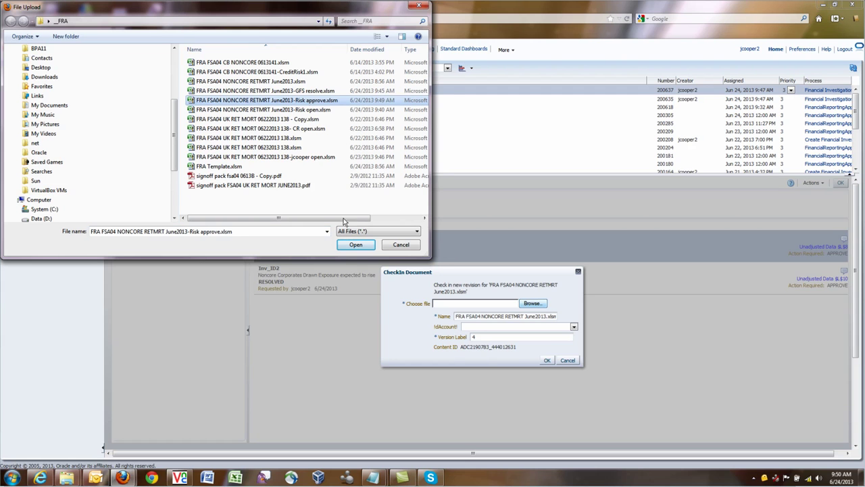
left_click(364, 246)
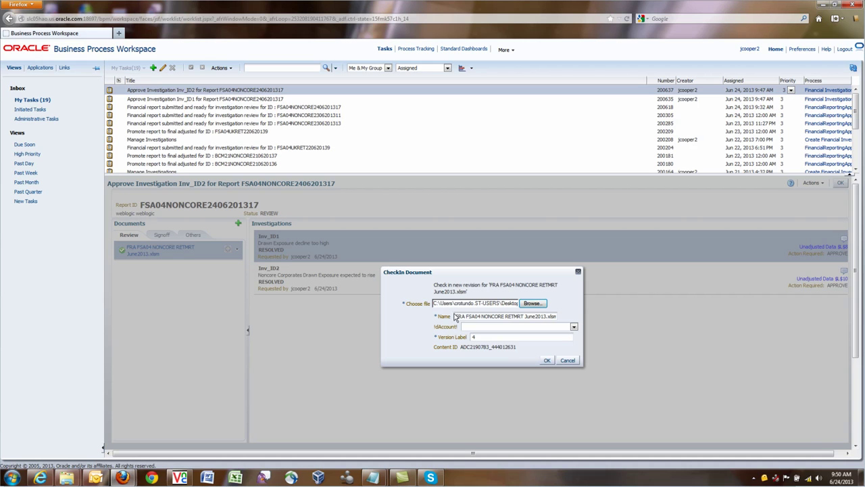
left_click(549, 361)
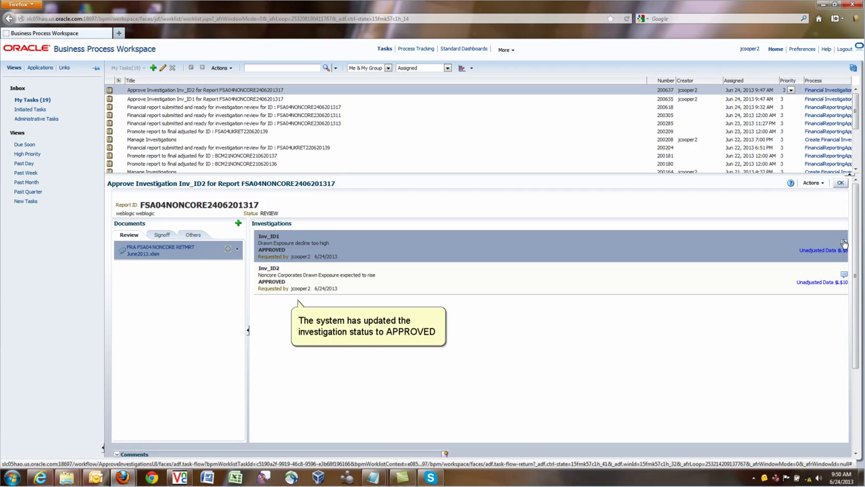
left_click(843, 242)
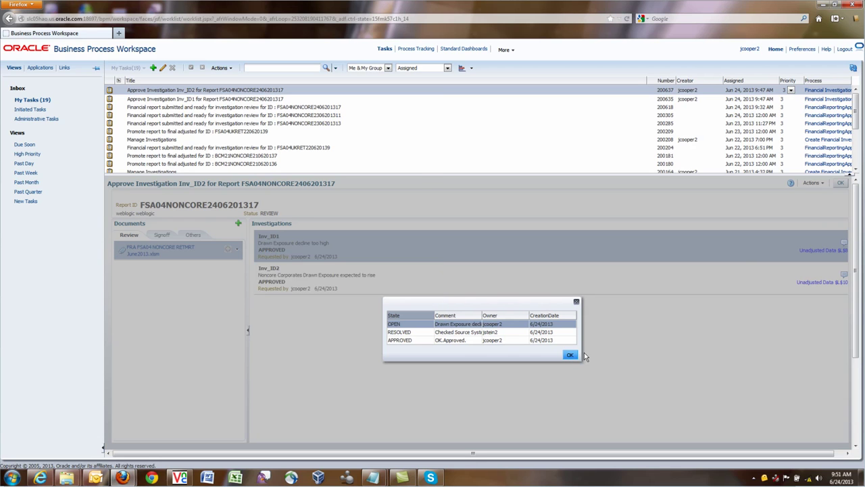
left_click(839, 185)
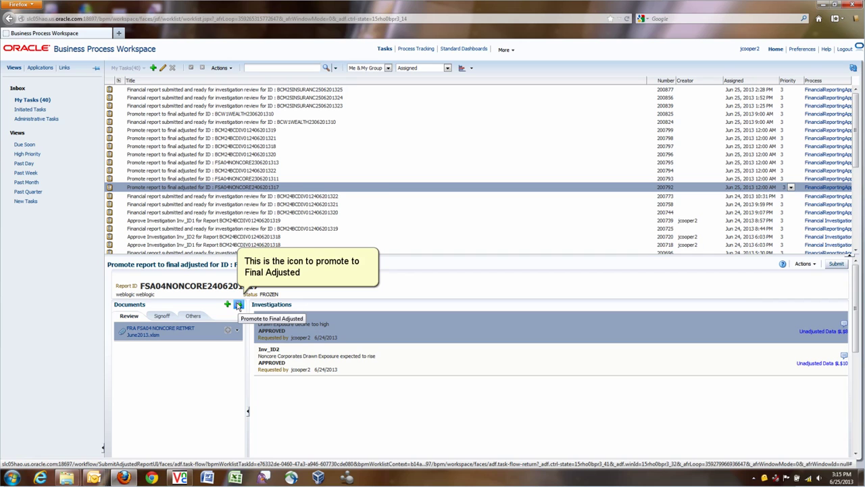
left_click(239, 306)
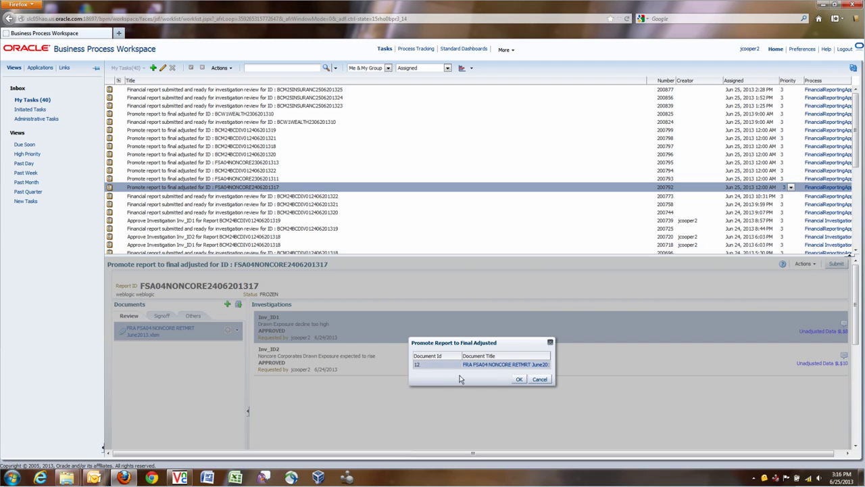
left_click(519, 379)
left_click(527, 369)
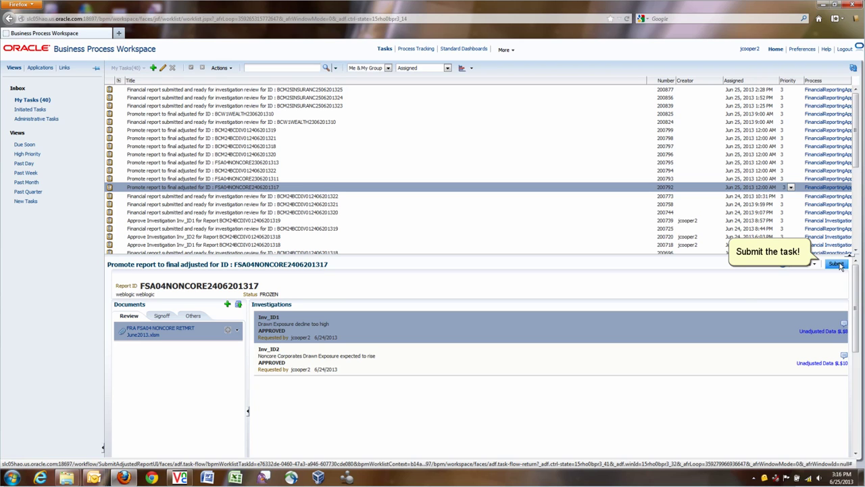
left_click(838, 264)
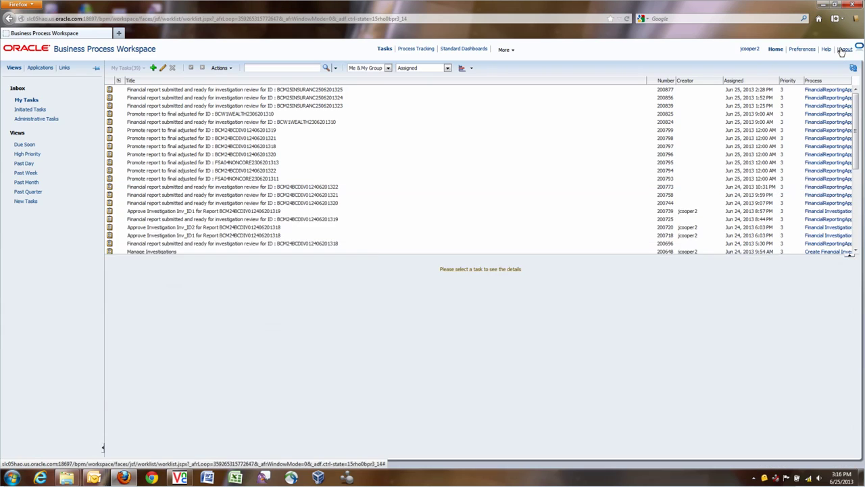
Sign in as the next user and open the Submit sign off pack task
left_click(844, 49)
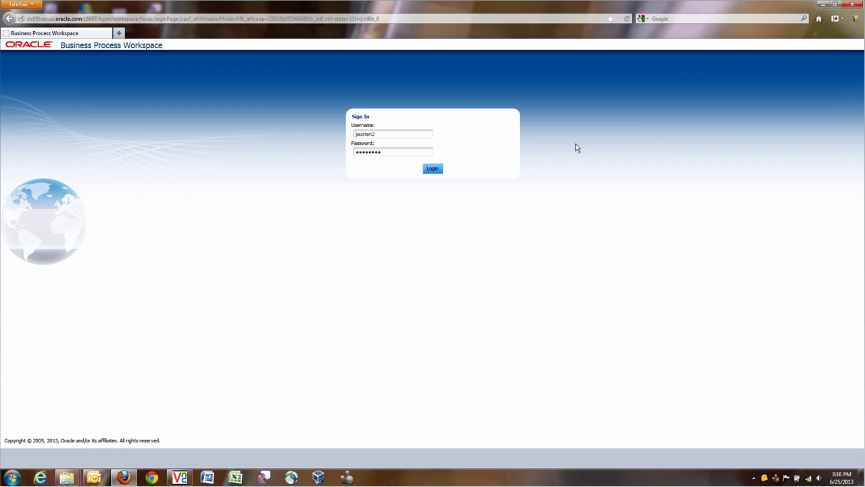
left_click(432, 169)
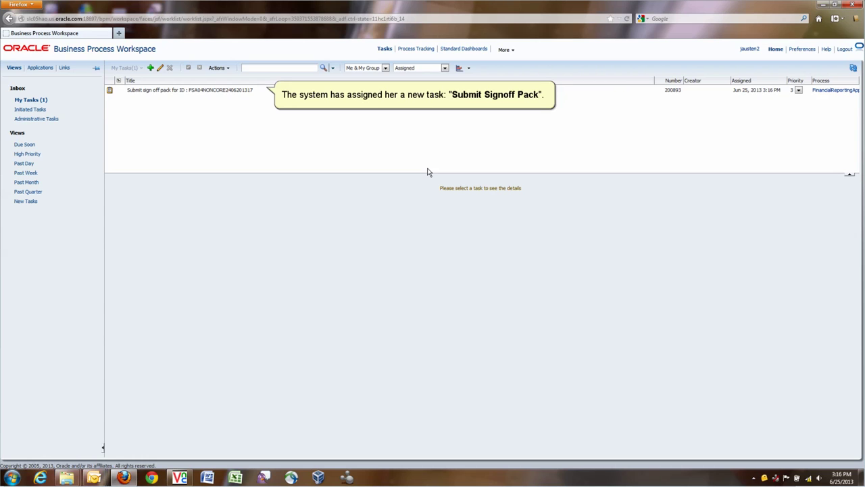
left_click(225, 92)
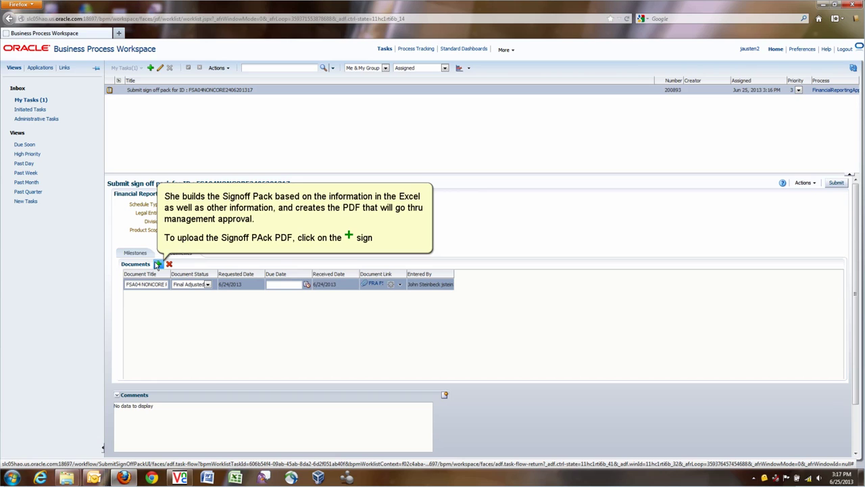
Add a Signoff Pack document with 'signoff pack fsa04 0613B - Copy.pdf' attached, then submit the task
left_click(157, 265)
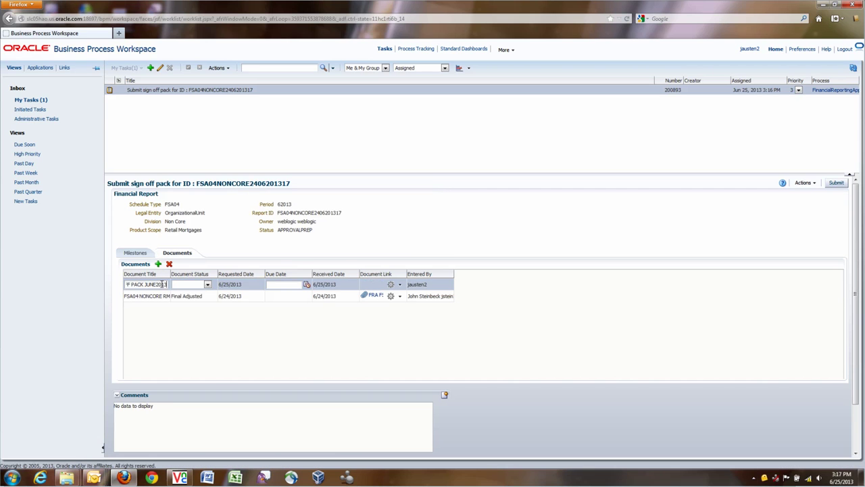
left_click(207, 285)
left_click(196, 318)
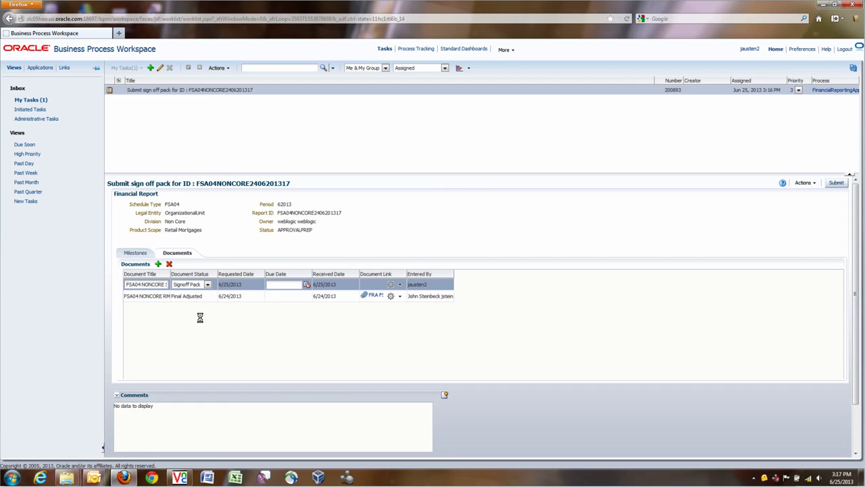
left_click(399, 285)
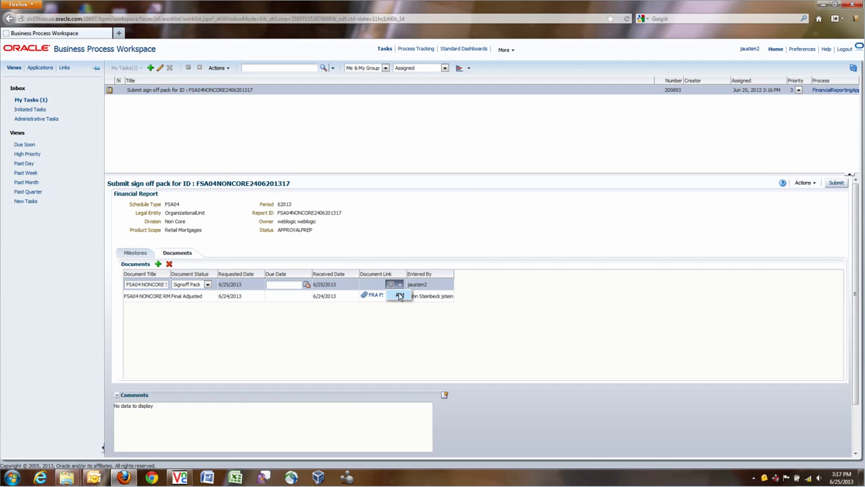
left_click(539, 305)
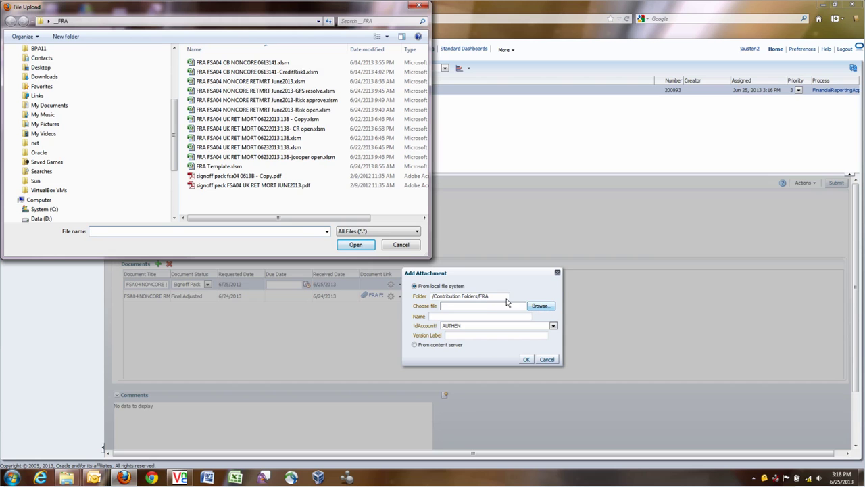
left_click(233, 179)
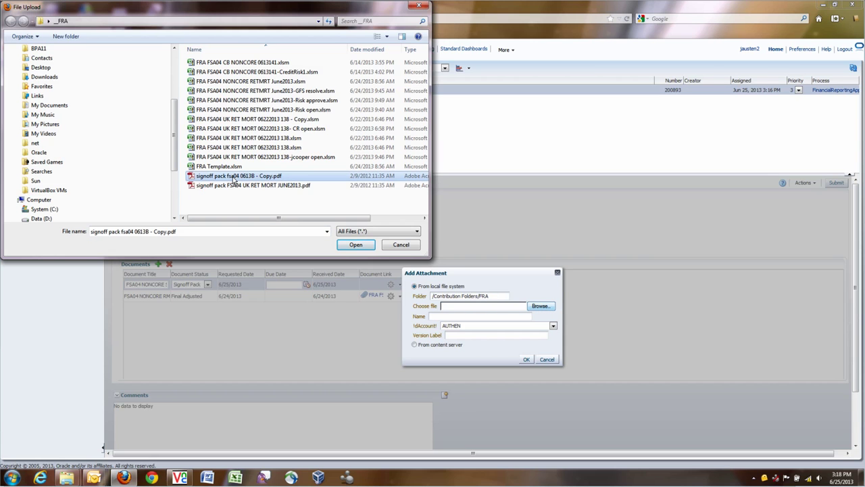
key("Return")
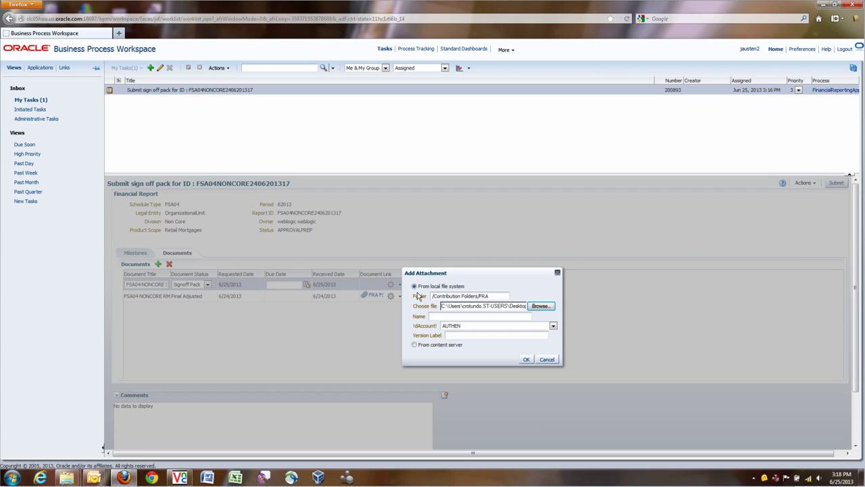
left_click(526, 360)
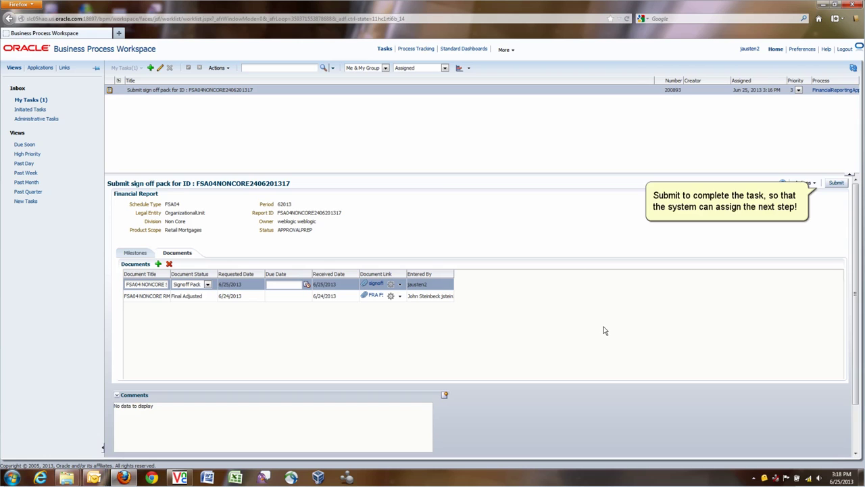
left_click(835, 183)
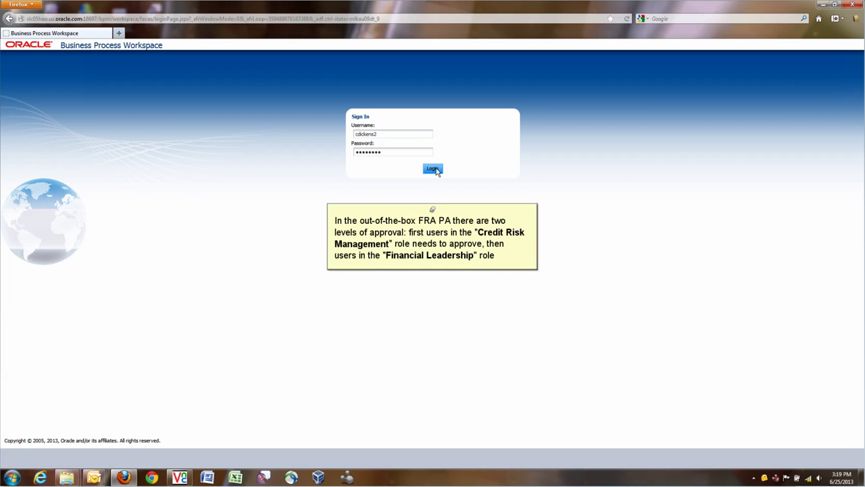
As the first Credit Risk approver, open the Approve sign off pack task and approve it
left_click(433, 169)
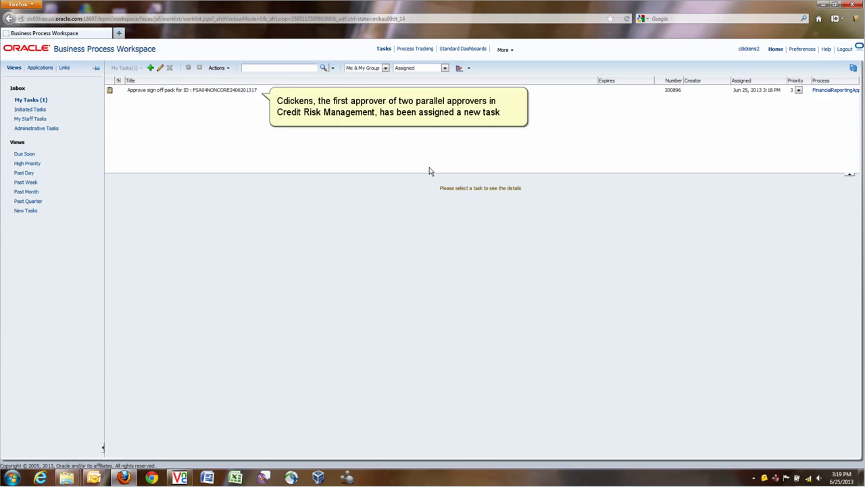
left_click(230, 91)
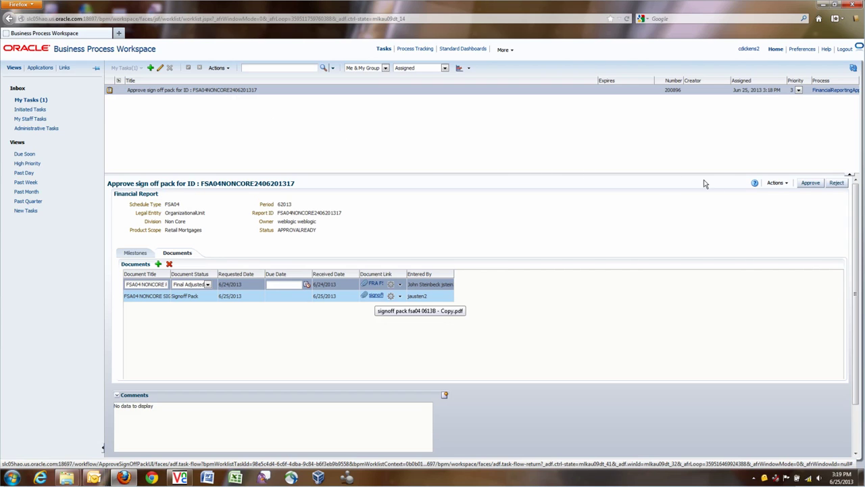
left_click(810, 186)
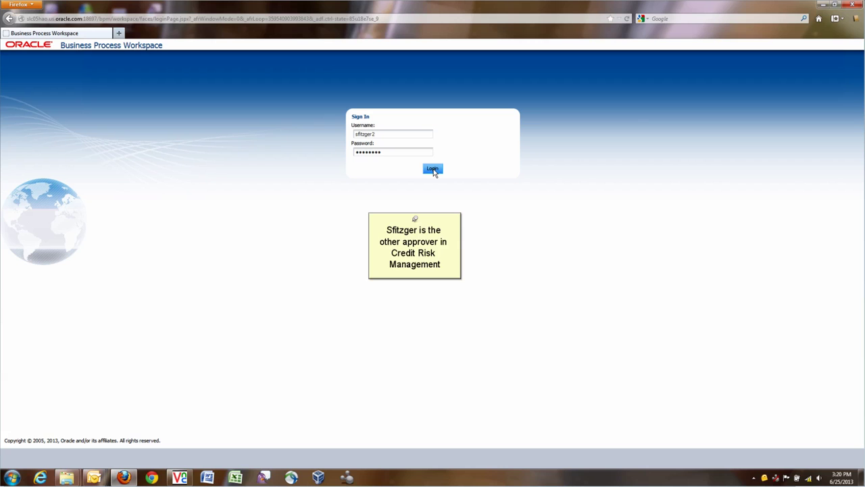
As the second Credit Risk approver, save the attached signoff pack PDF, then approve the sign-off pack
left_click(432, 168)
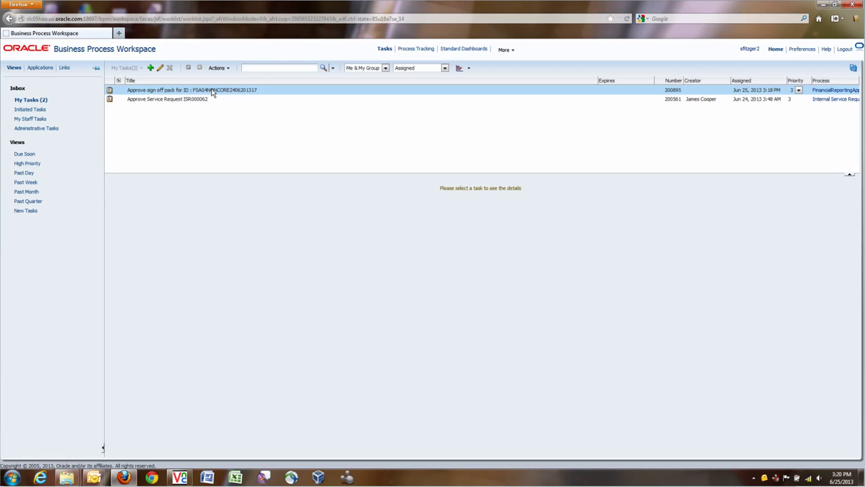
left_click(211, 92)
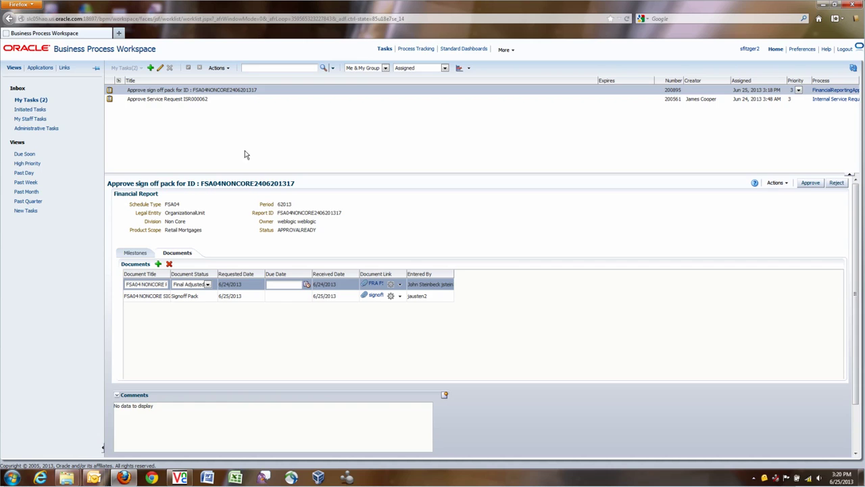
left_click(375, 296)
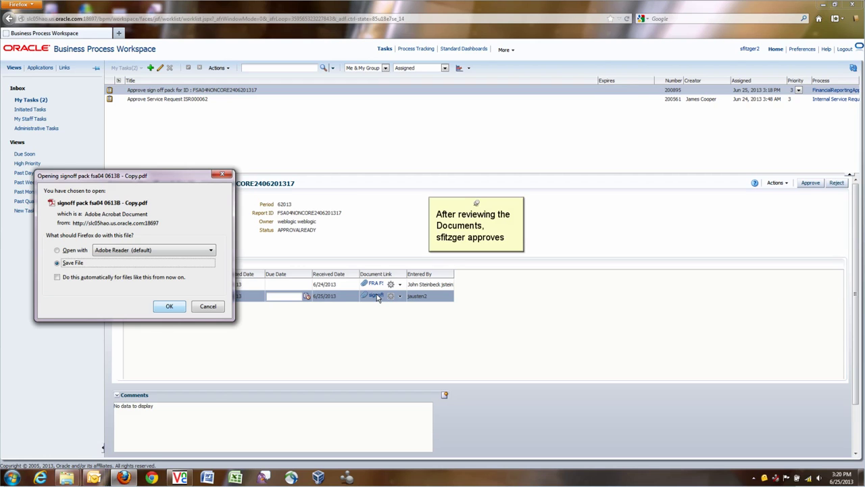
left_click(177, 308)
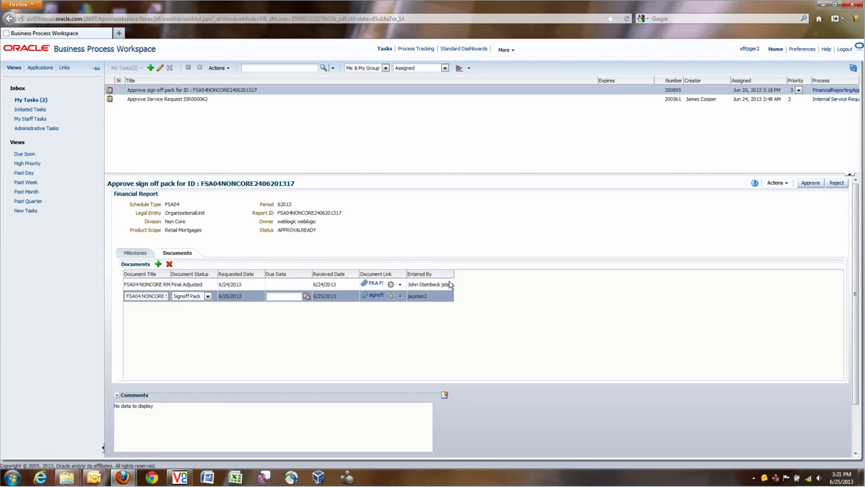
left_click(811, 183)
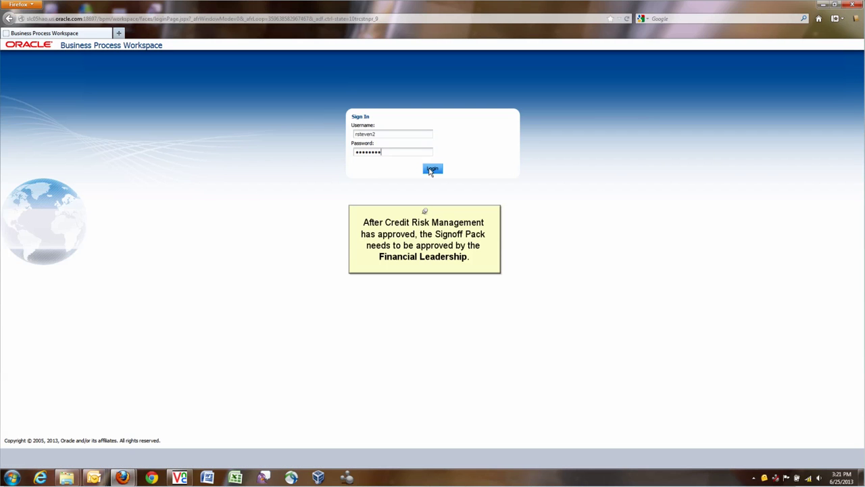
As Financial Leadership, approve the leadership sign-off pack and save the PDF as a Fin leadership approval copy
left_click(432, 169)
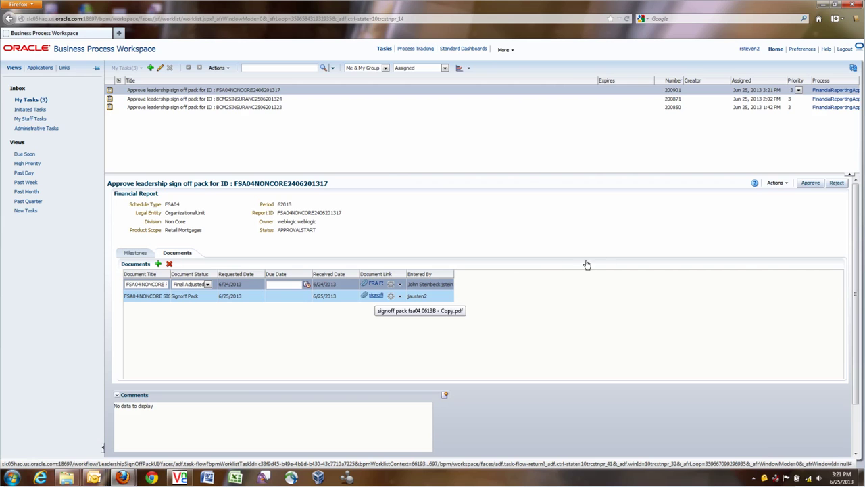
left_click(810, 183)
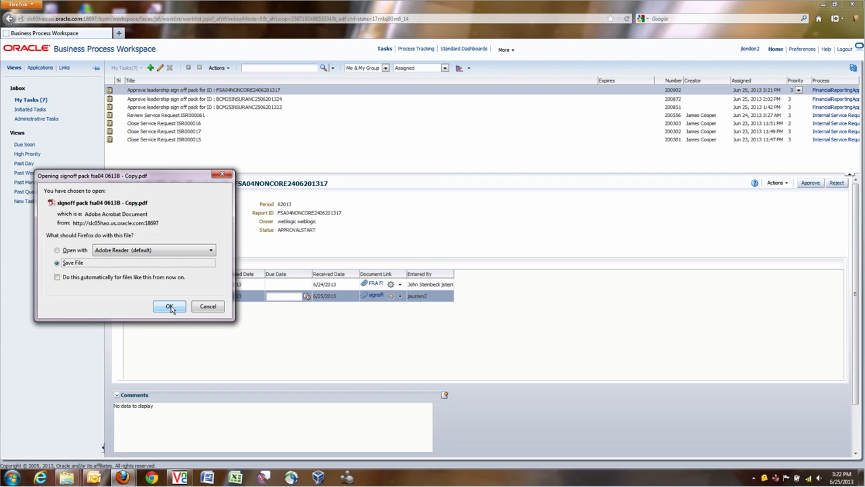
left_click(169, 306)
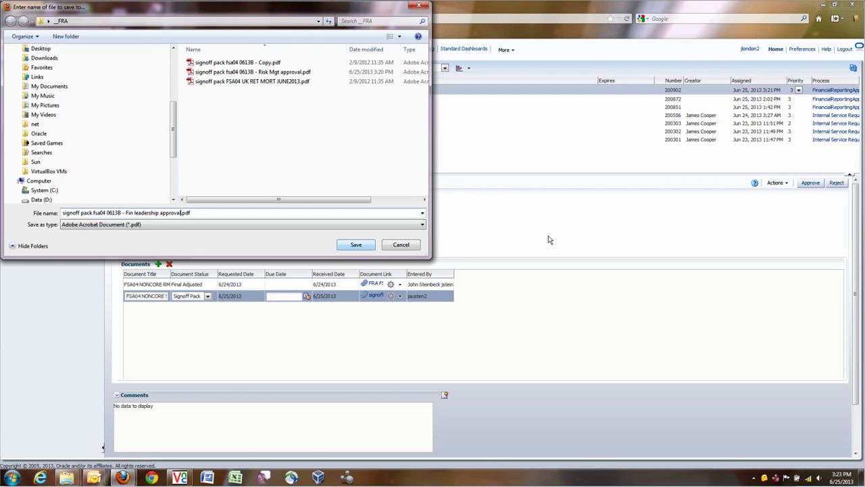
key("Return")
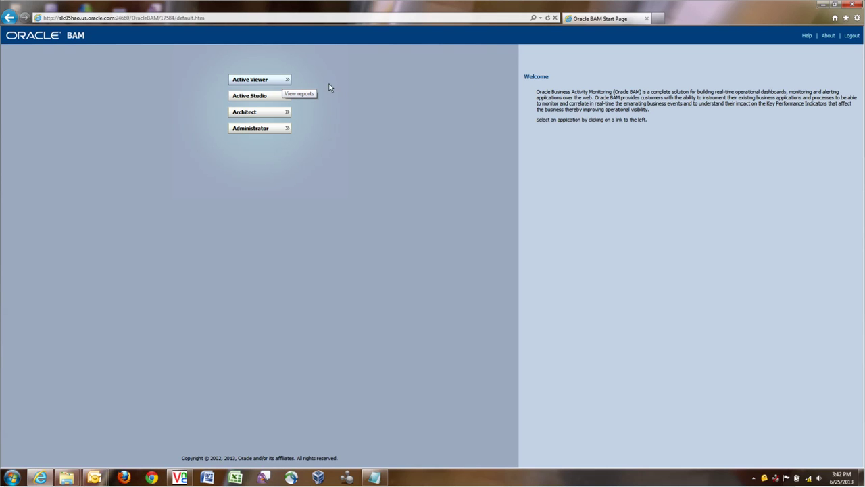
Load the FRA Dashboard report in BAM Active Viewer, showing investigation summary and resolution-time charts
left_click(272, 82)
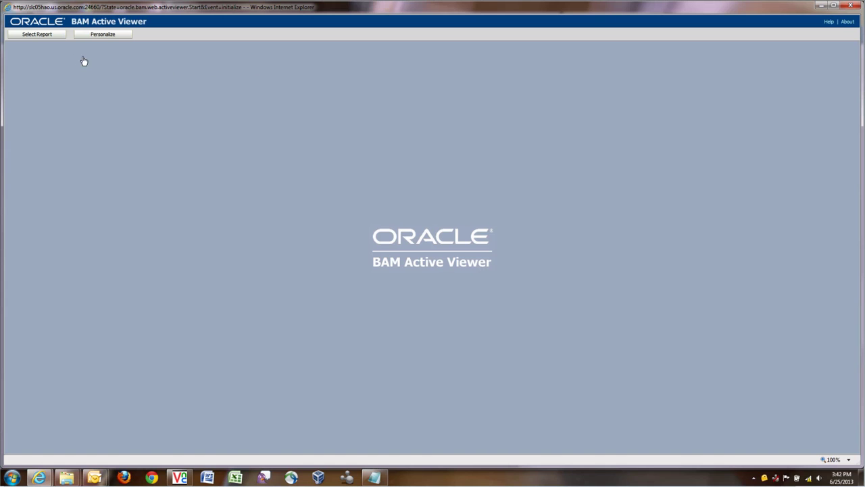
left_click(37, 34)
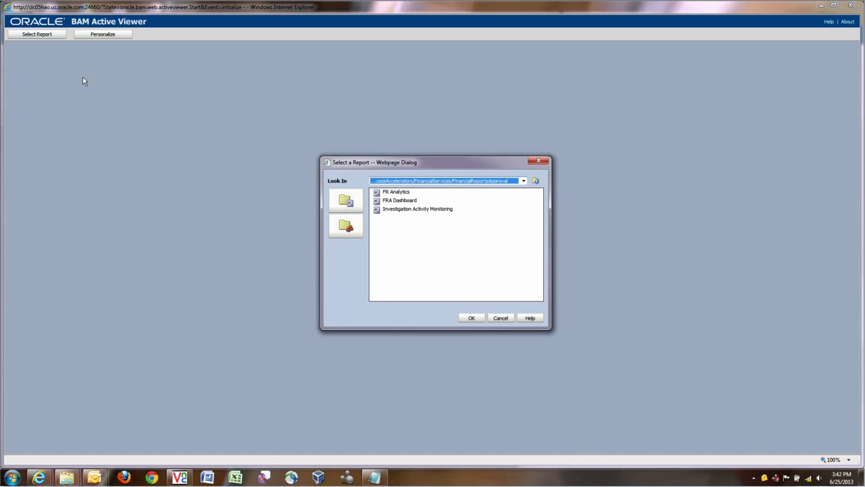
left_click(390, 200)
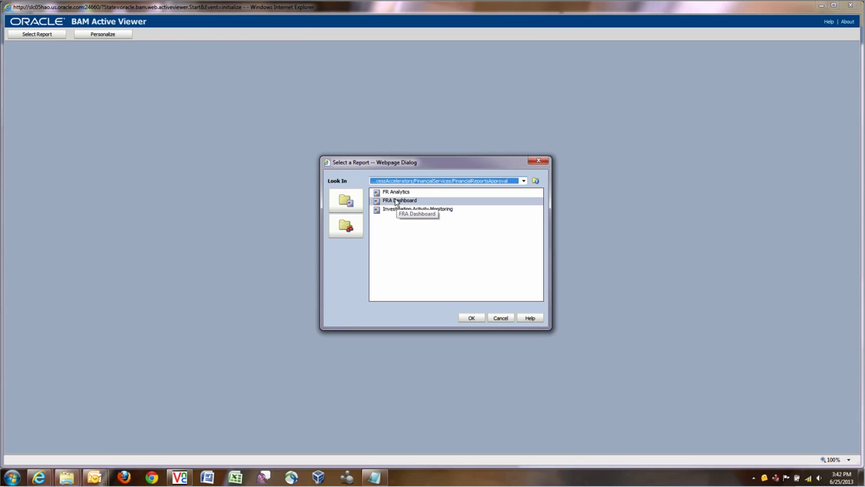
left_click(469, 318)
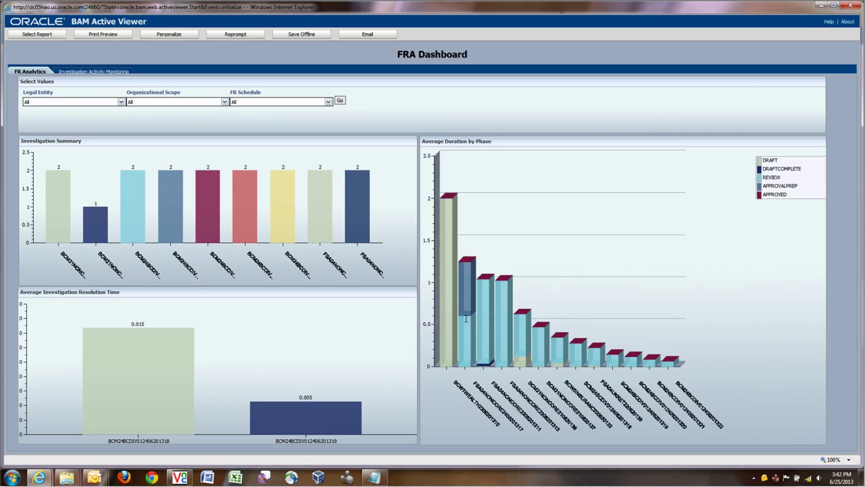